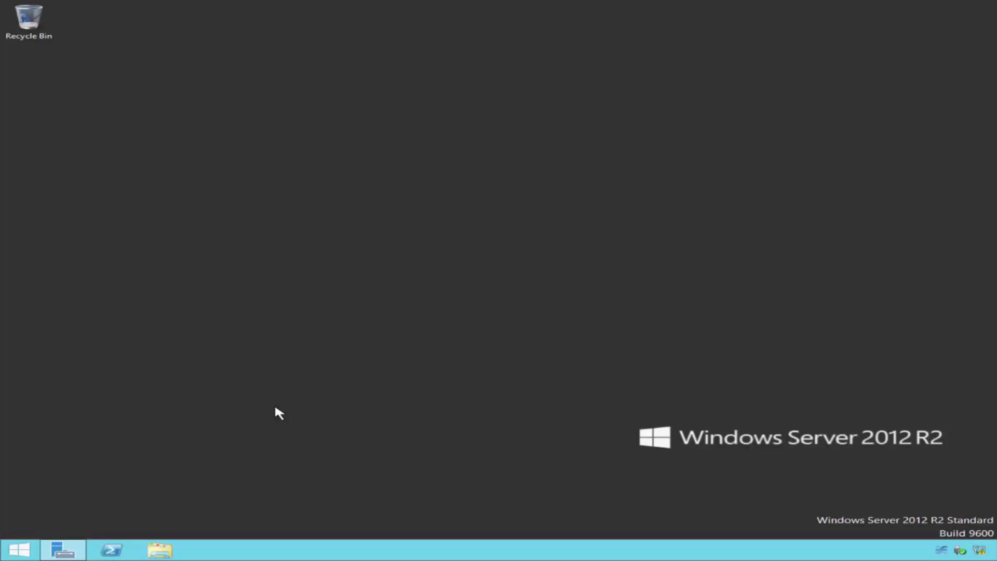
Open the local server's network connections from Server Manager and look over the Ethernet, Ethernet 2 and Ethernet 3 adapters.
{"action": "left_click", "coordinate": [63, 548]}
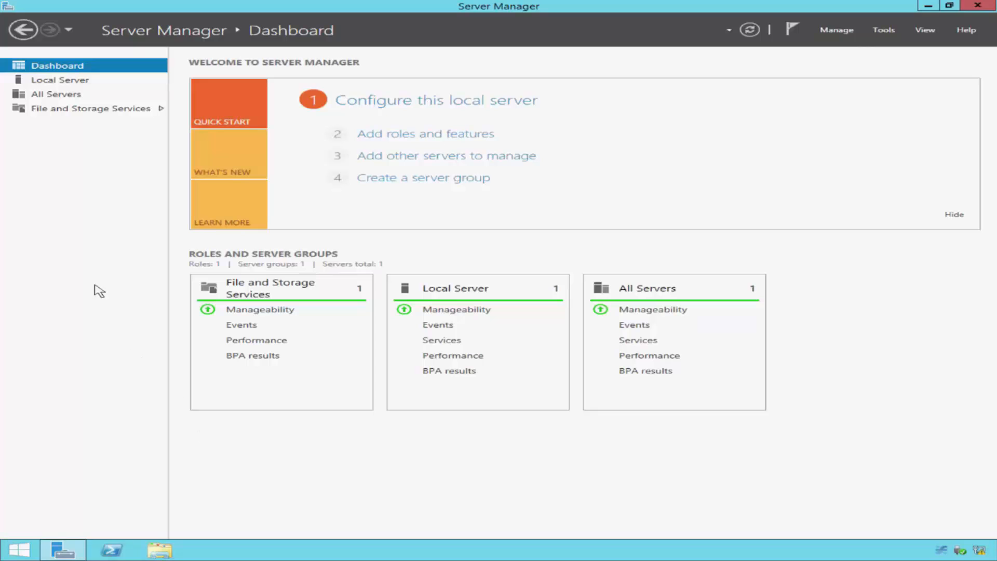
{"action": "left_click", "coordinate": [91, 83]}
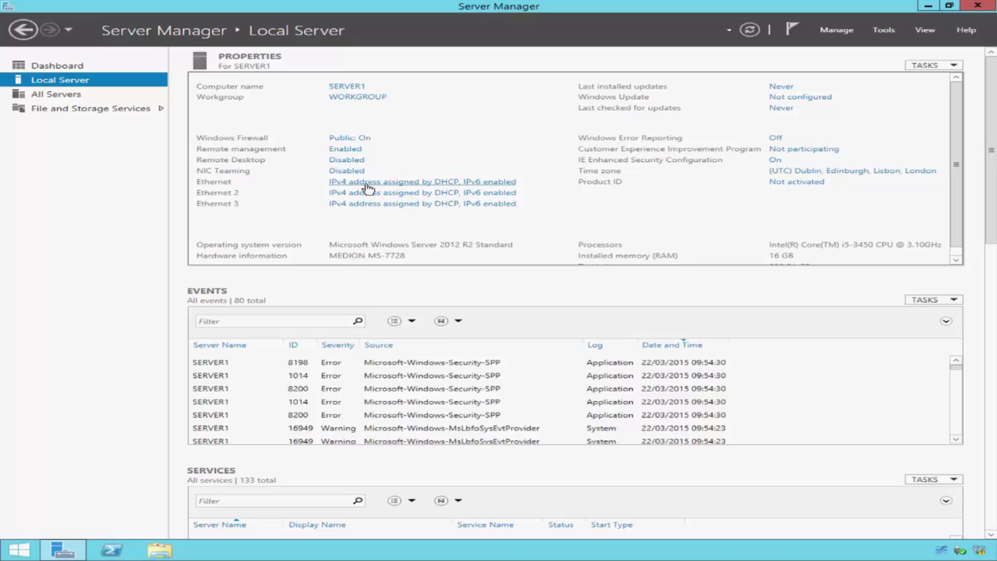
{"action": "left_click", "coordinate": [512, 184]}
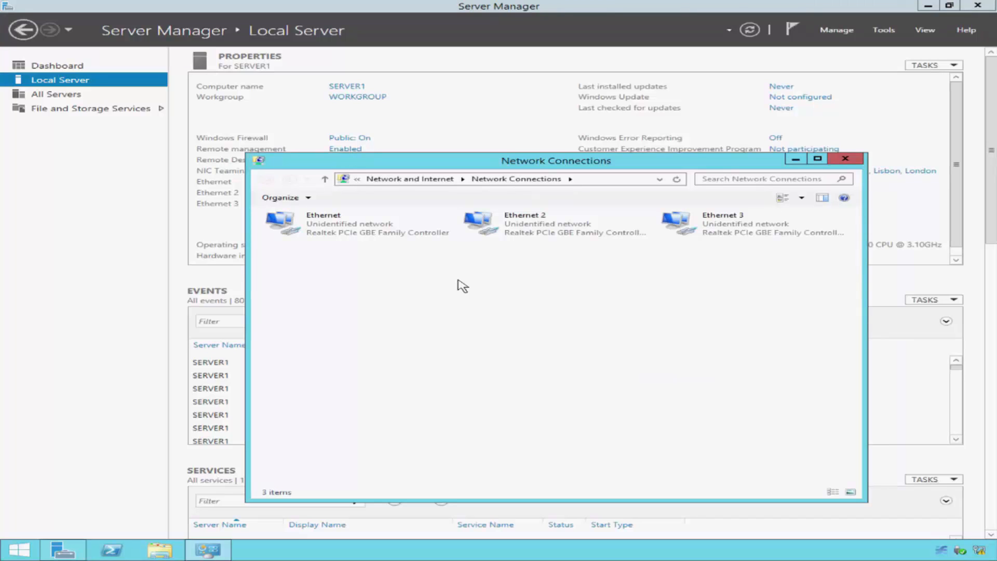
{"action": "left_click", "coordinate": [439, 237]}
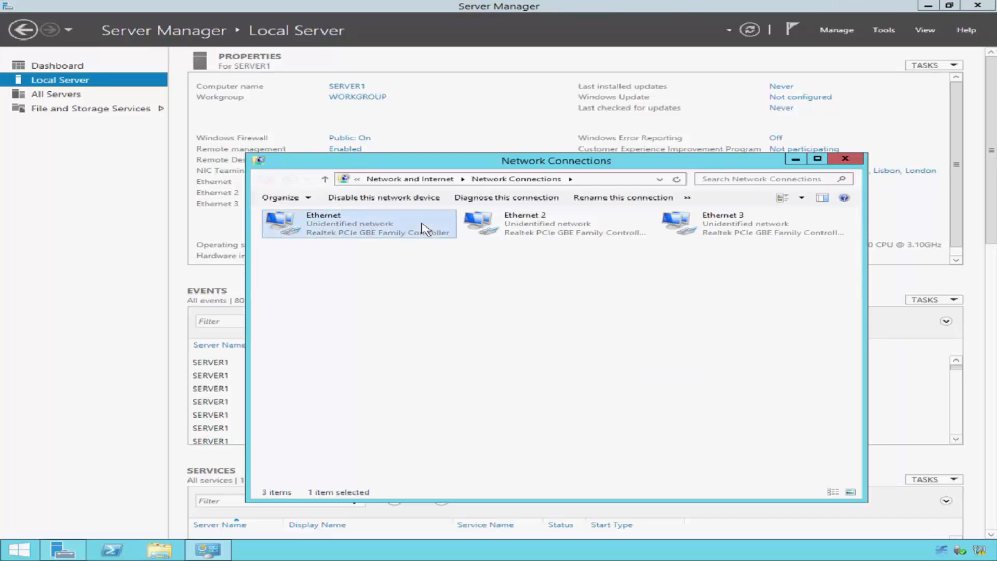
{"action": "left_click", "coordinate": [604, 230]}
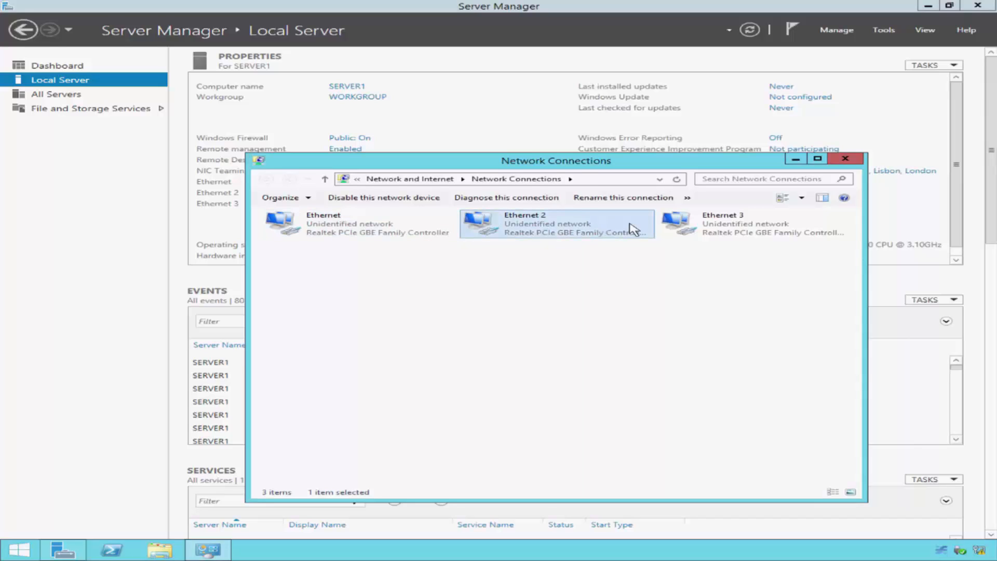
{"action": "left_click", "coordinate": [787, 229]}
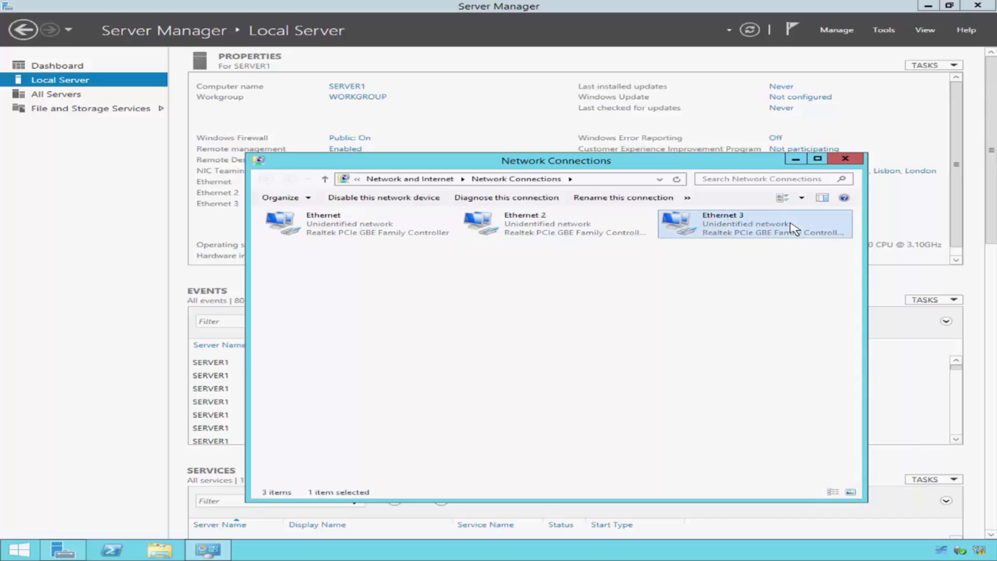
{"action": "left_click", "coordinate": [478, 318]}
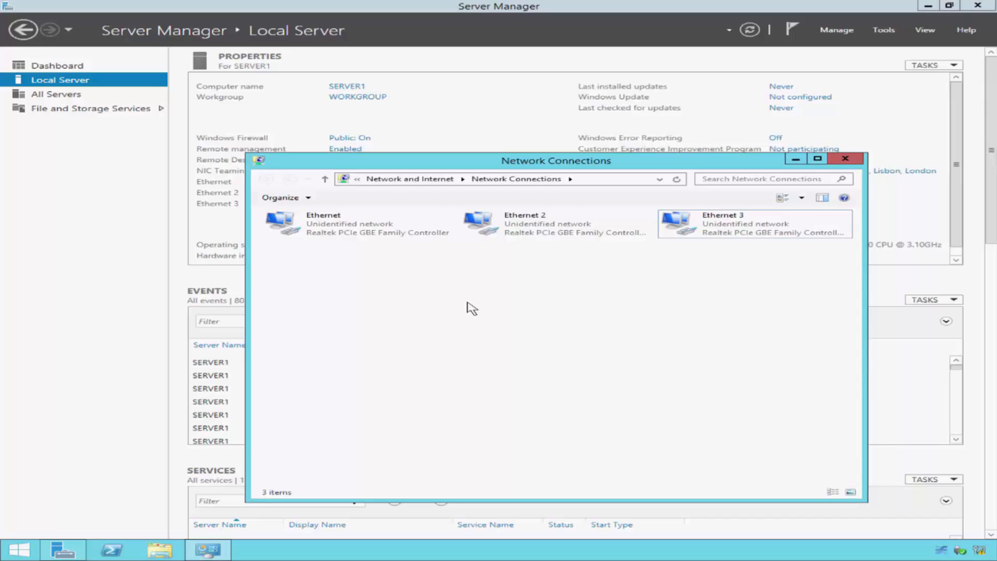
Inspect the IPv4, IPv6 and Microsoft Network Adapter Multiplexor Protocol items in the Ethernet adapter's properties, leaving the settings as they are.
{"action": "left_click", "coordinate": [438, 232]}
{"action": "right_click", "coordinate": [439, 233]}
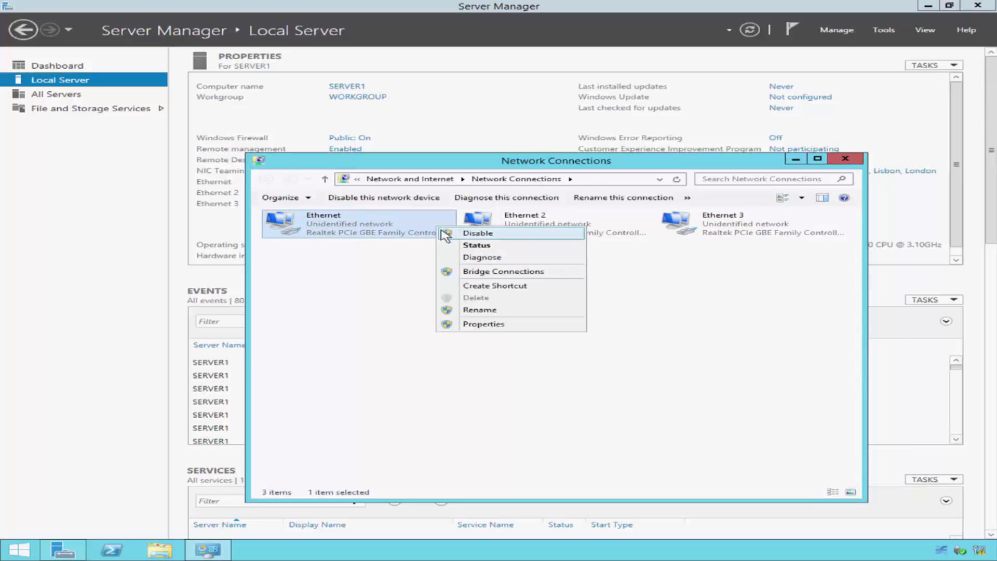
{"action": "left_click", "coordinate": [519, 325]}
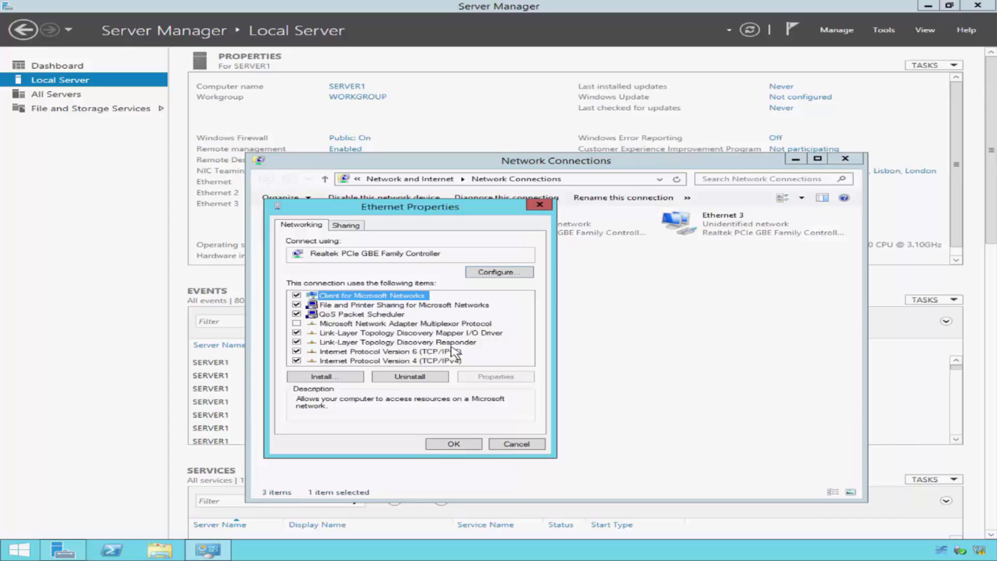
{"action": "left_click", "coordinate": [324, 361]}
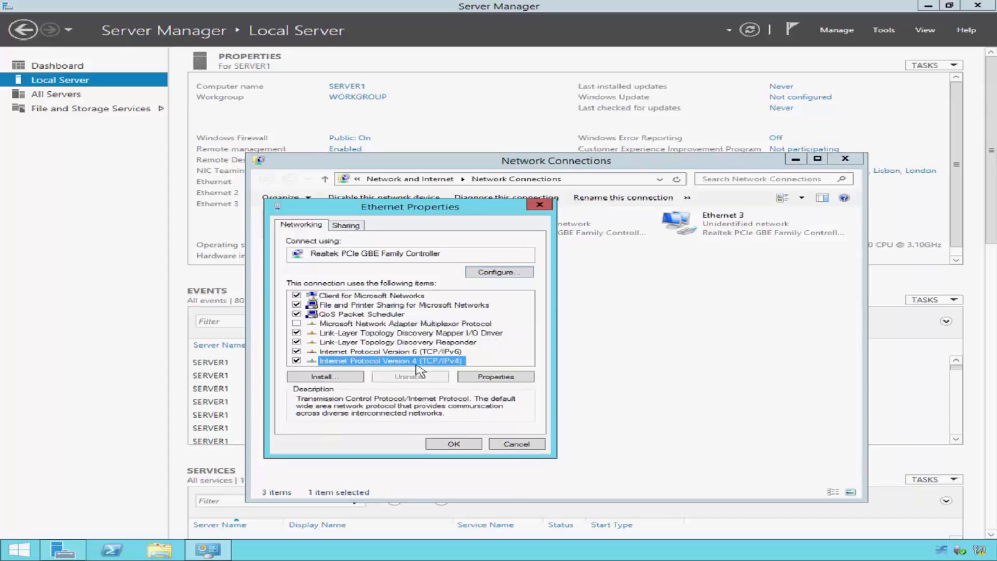
{"action": "left_click", "coordinate": [336, 352]}
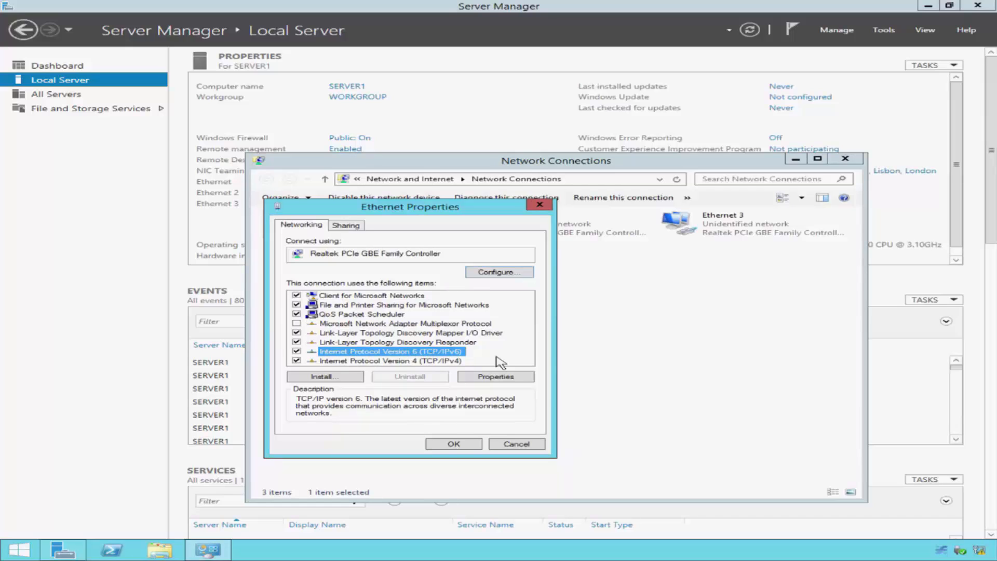
{"action": "left_click", "coordinate": [323, 324]}
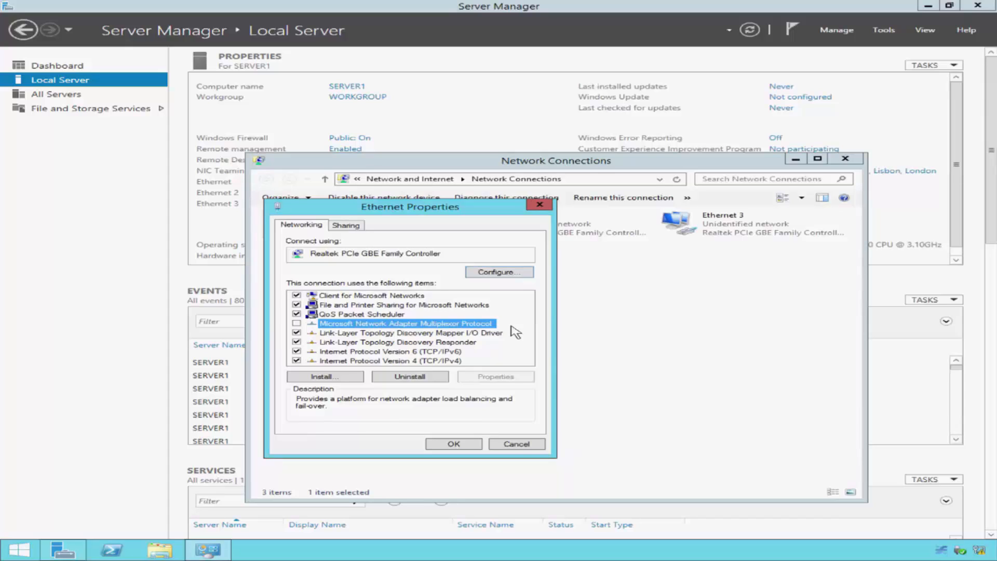
{"action": "left_click", "coordinate": [474, 447]}
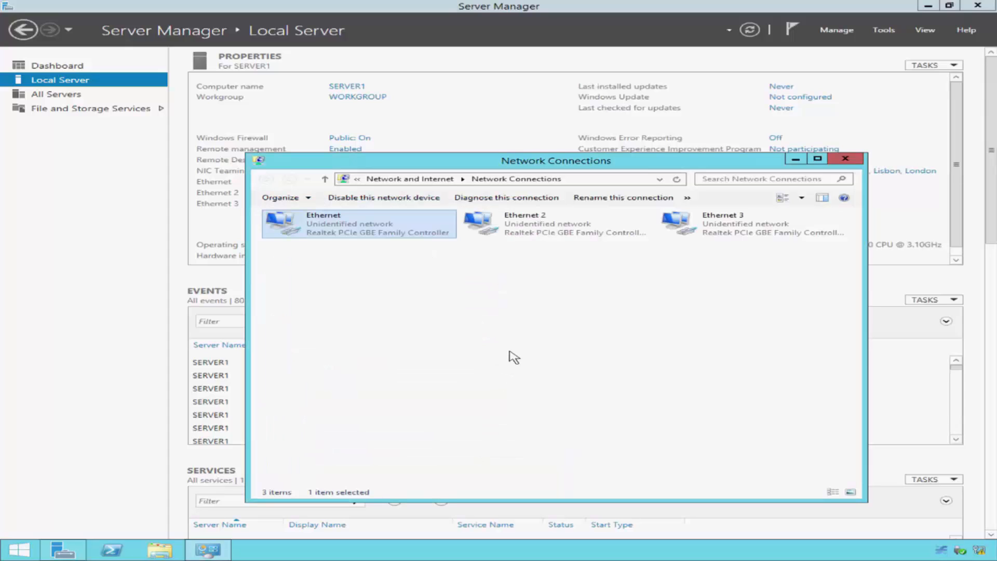
Check the Microsoft Network Adapter Multiplexor Protocol item in the Ethernet 2 adapter's properties.
{"action": "right_click", "coordinate": [609, 227]}
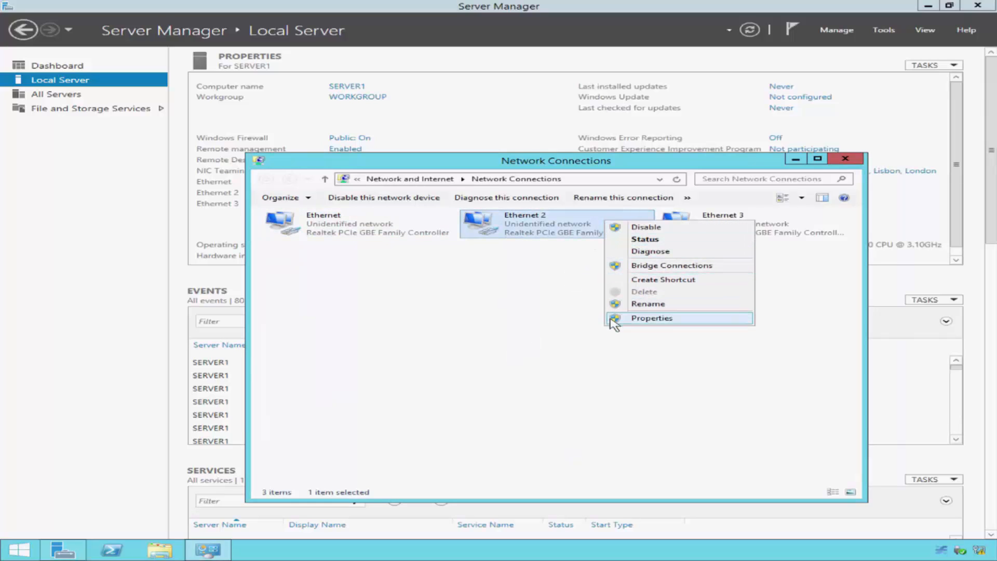
{"action": "left_click", "coordinate": [666, 319]}
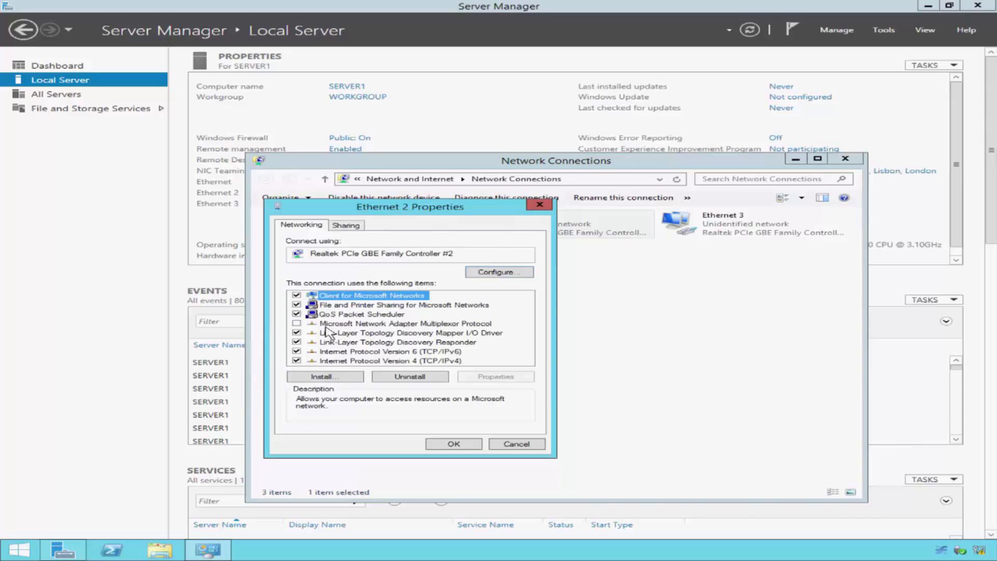
{"action": "left_click", "coordinate": [328, 324]}
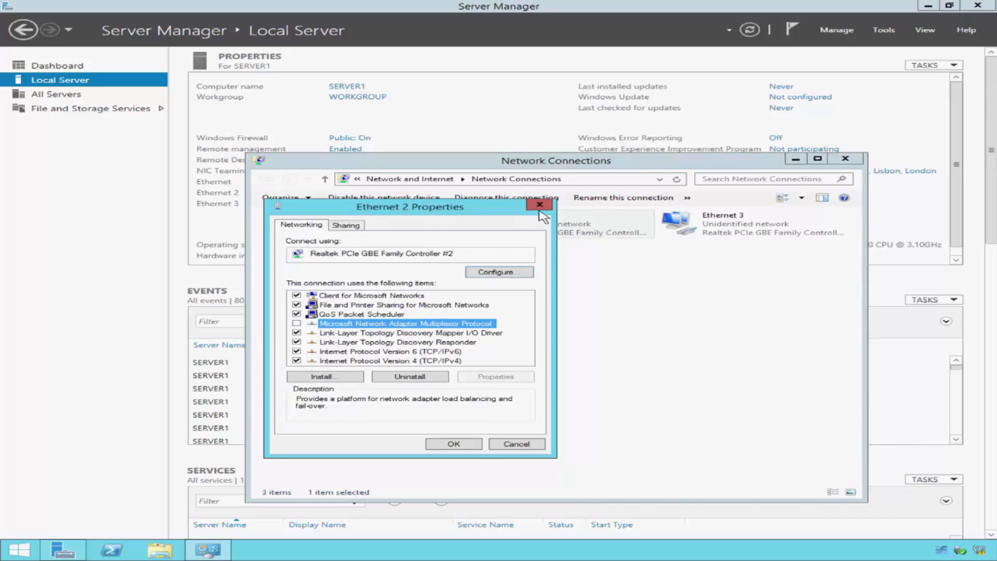
{"action": "left_click", "coordinate": [540, 204]}
Check the Multiplexor Protocol item in the Ethernet 3 adapter's properties, and close the network connections.
{"action": "left_click", "coordinate": [817, 230]}
{"action": "right_click", "coordinate": [817, 231]}
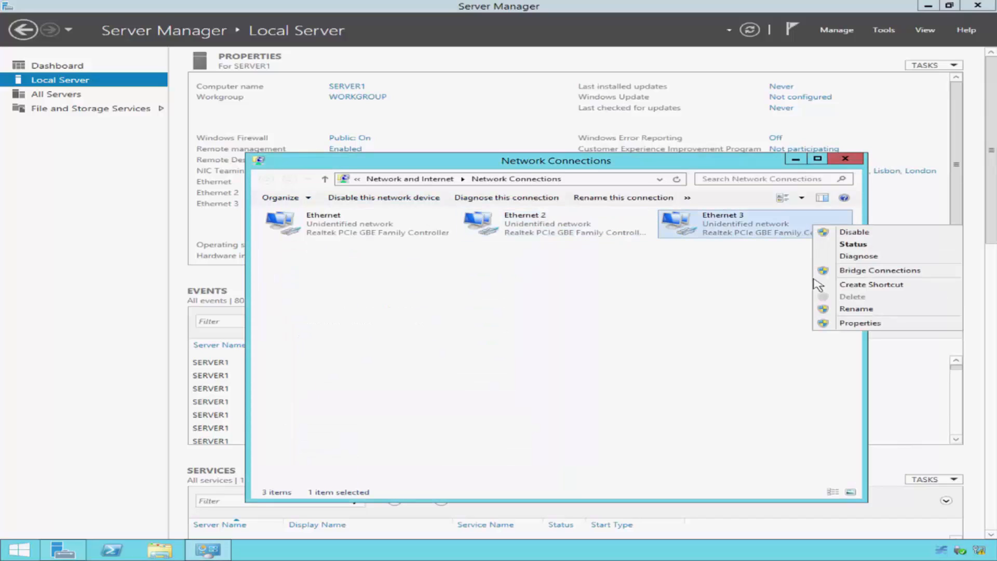
{"action": "left_click", "coordinate": [829, 327]}
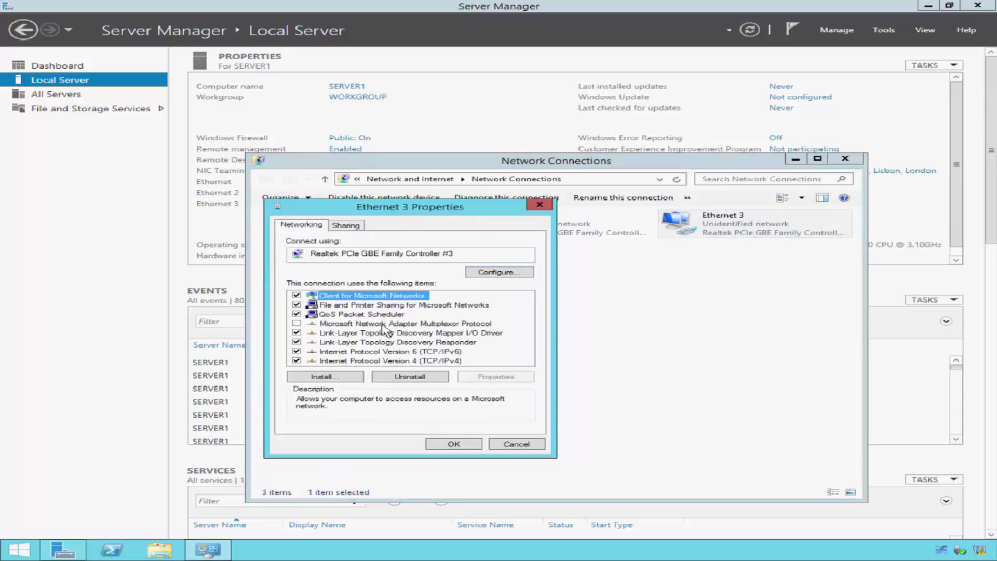
{"action": "left_click", "coordinate": [328, 324]}
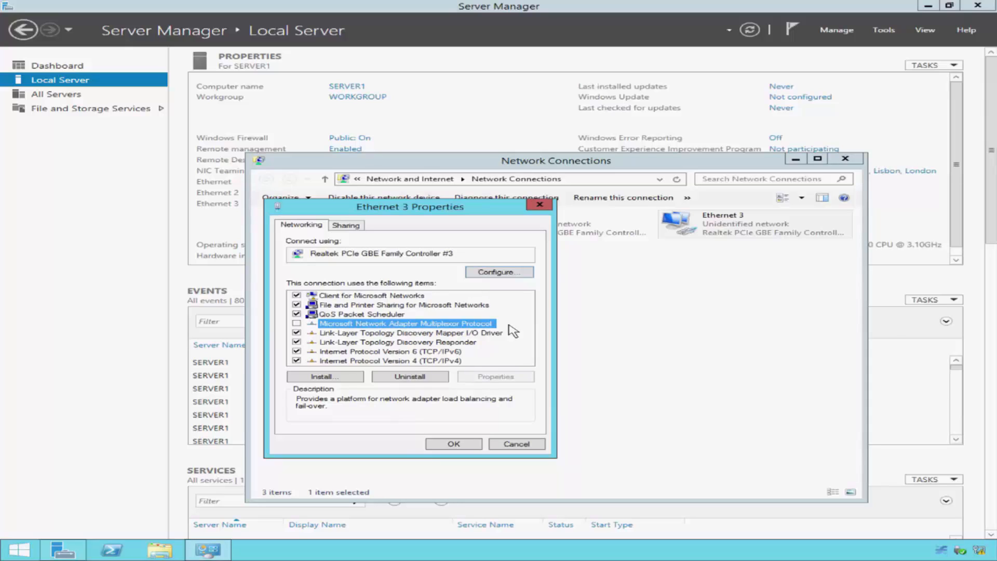
{"action": "left_click", "coordinate": [540, 205]}
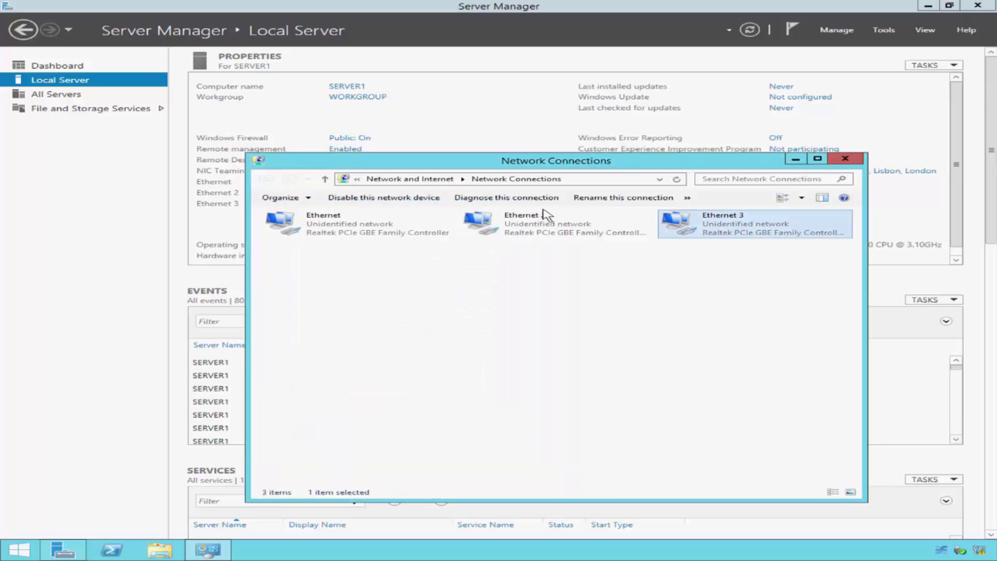
{"action": "left_click", "coordinate": [846, 159]}
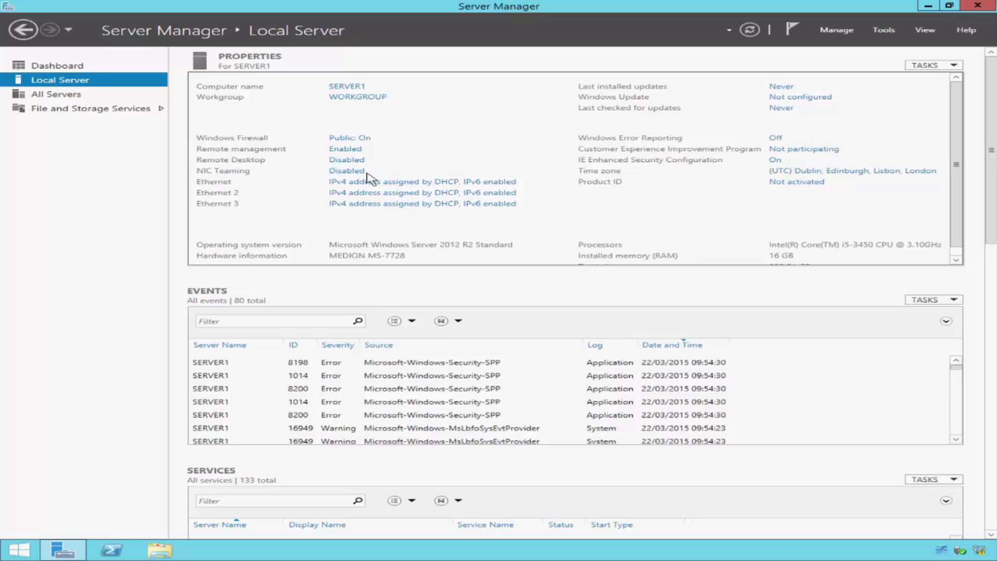
Start a new NIC team named SERVER1 NIC TEAM1 with Ethernet and Ethernet 2 as member adapters.
{"action": "left_click", "coordinate": [337, 172]}
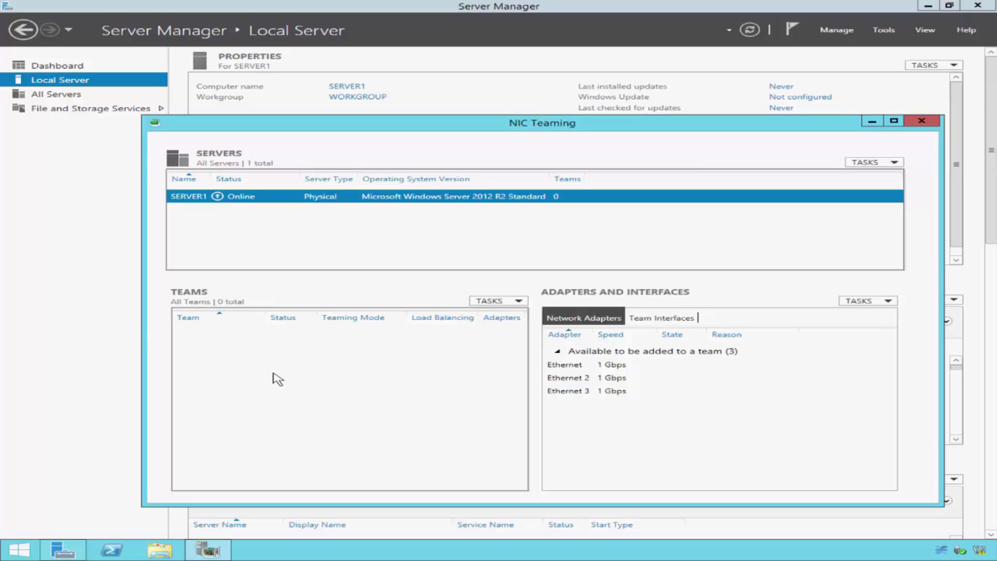
{"action": "left_click", "coordinate": [519, 301]}
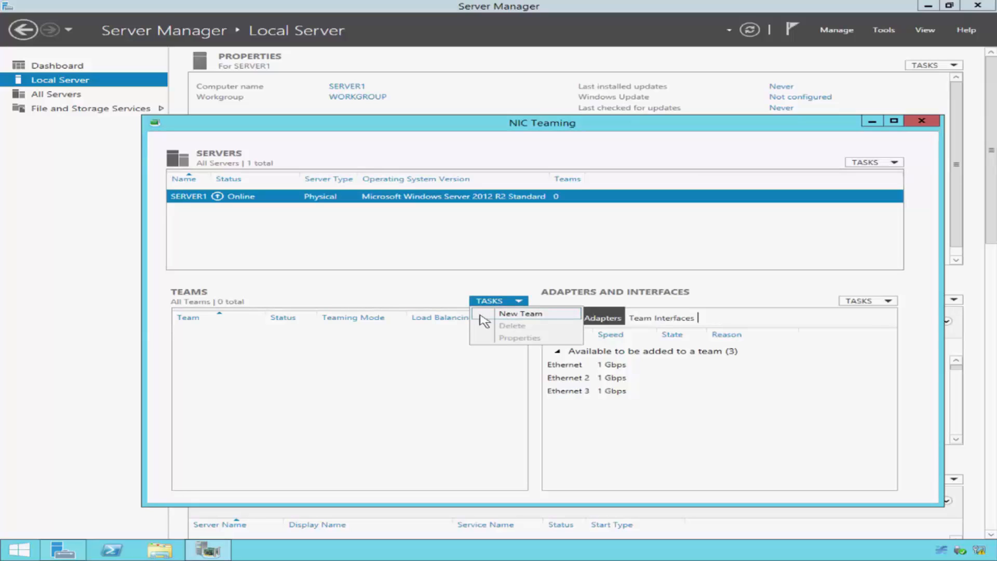
{"action": "left_click", "coordinate": [557, 322]}
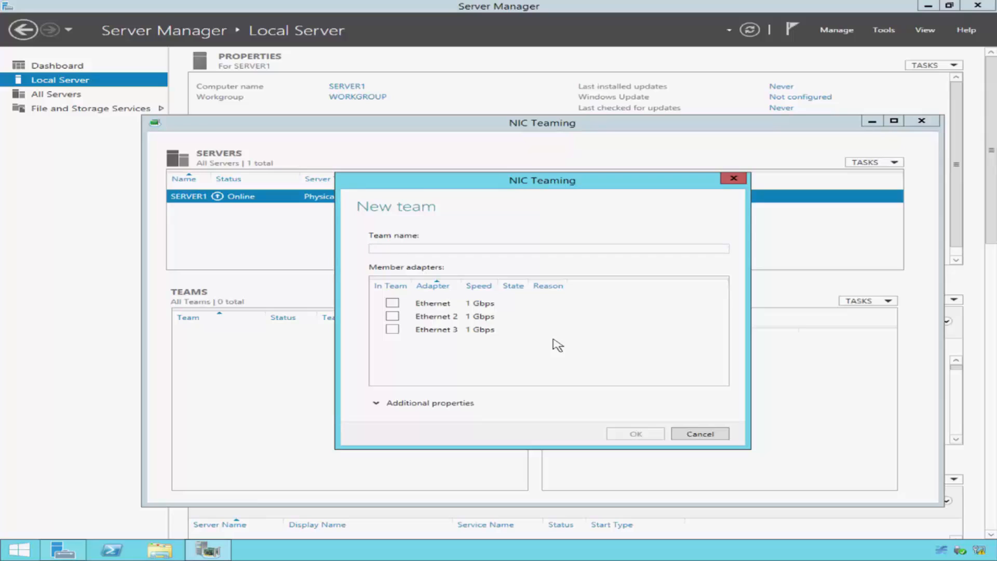
{"action": "type", "text": "SERVER1 NIC TEAM1"}
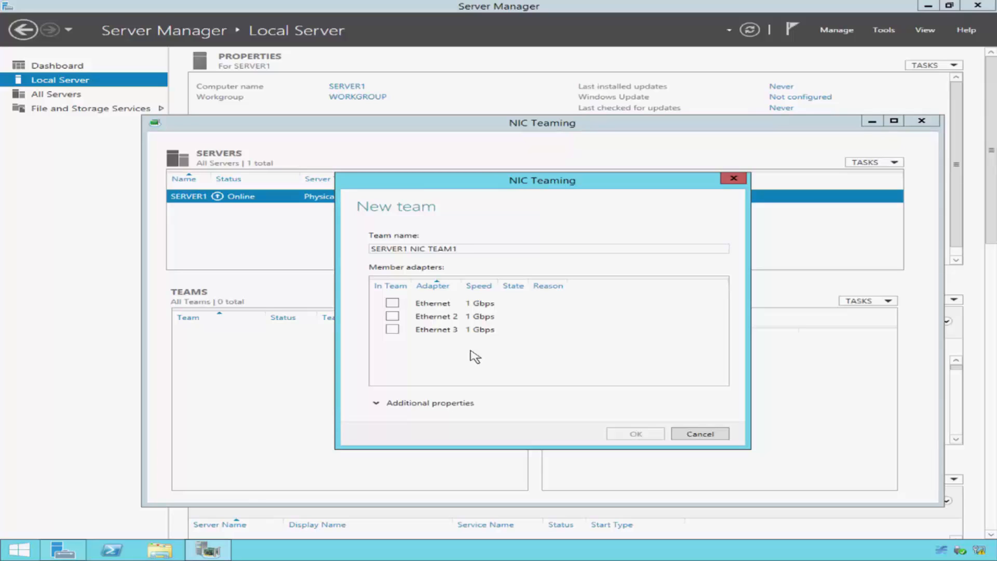
{"action": "left_click", "coordinate": [393, 303]}
{"action": "left_click", "coordinate": [393, 316]}
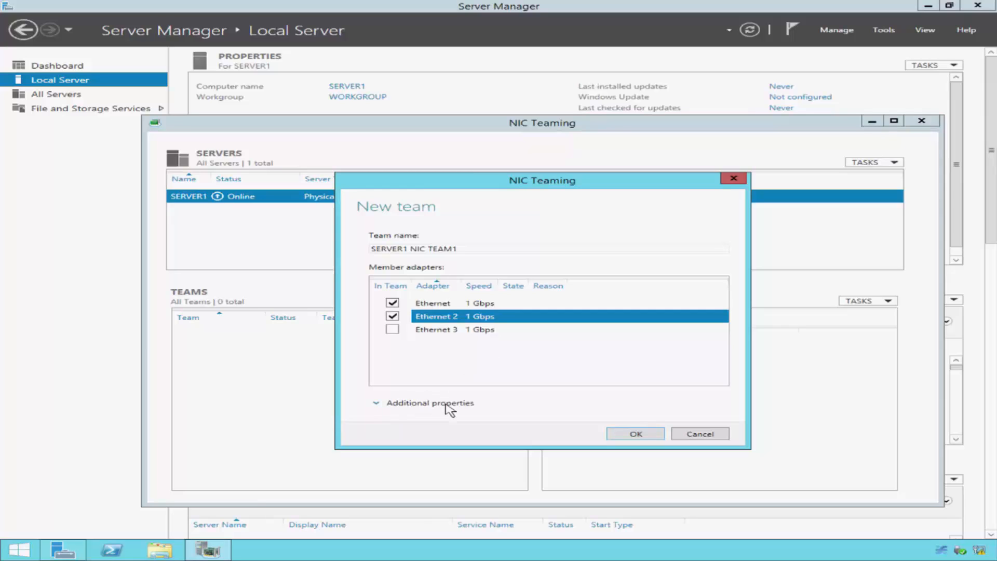
Create the team with Switch Independent teaming mode, Dynamic load balancing and no standby adapter (all adapters active), and close NIC Teaming.
{"action": "left_click", "coordinate": [391, 406]}
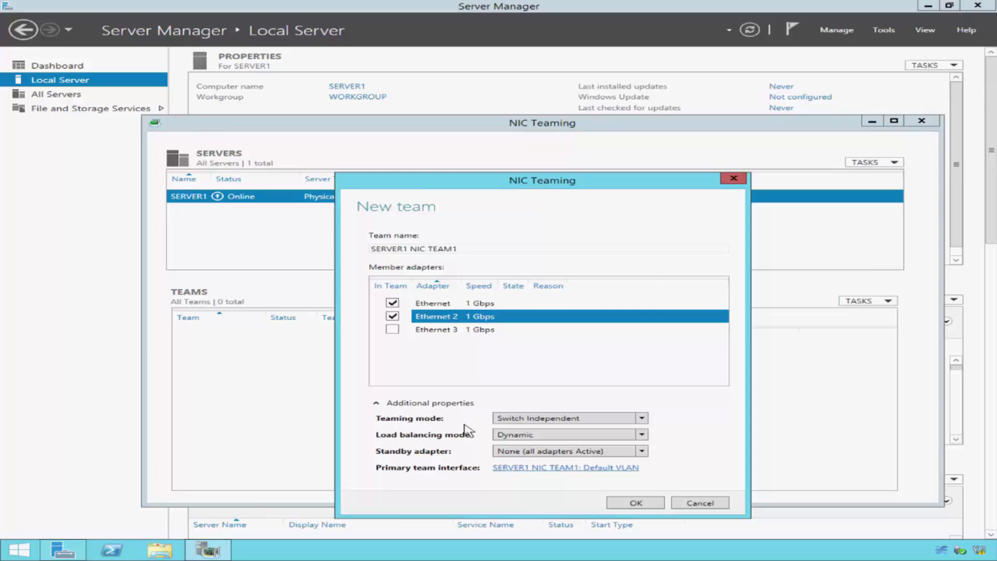
{"action": "left_click", "coordinate": [643, 420]}
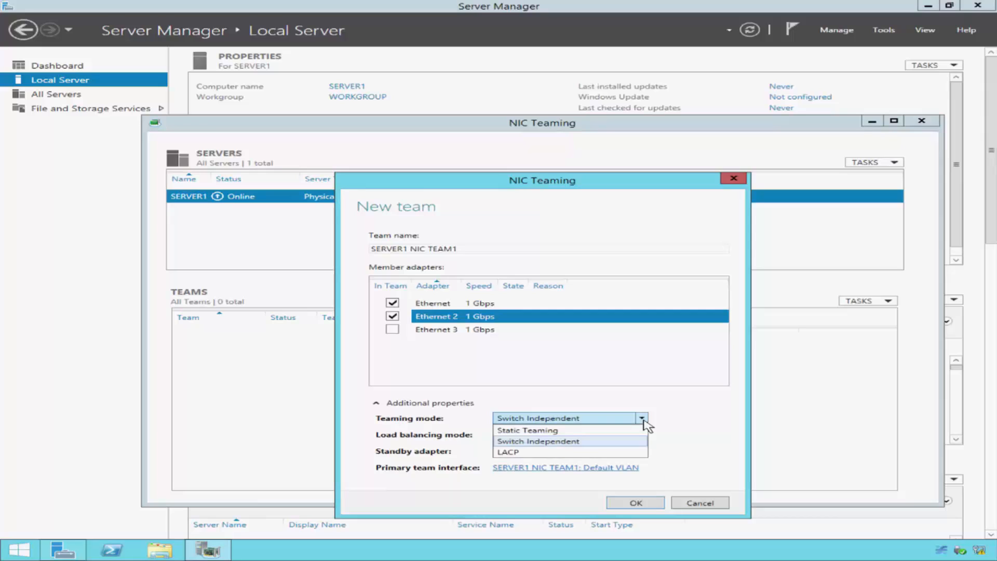
{"action": "left_click", "coordinate": [621, 442]}
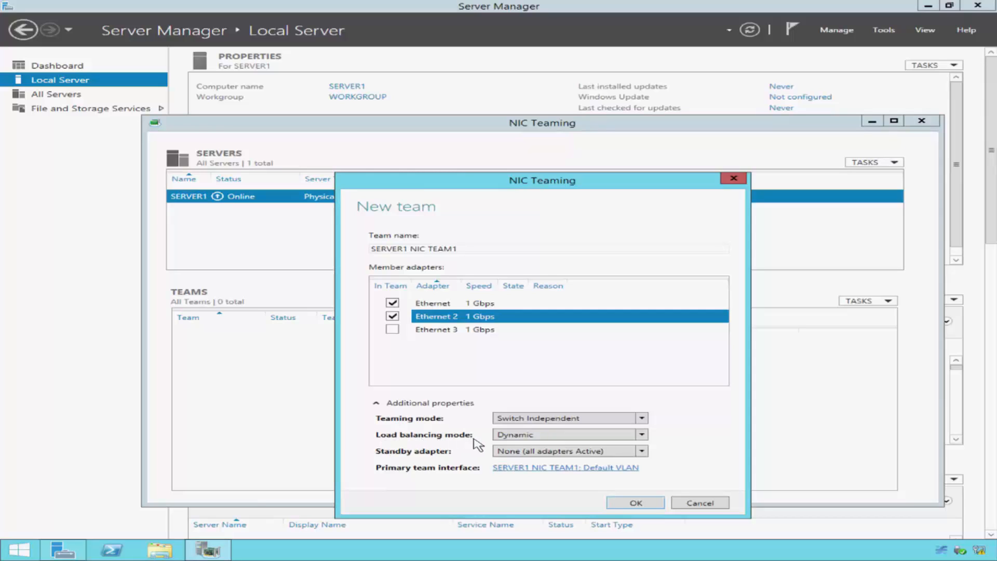
{"action": "left_click", "coordinate": [639, 436]}
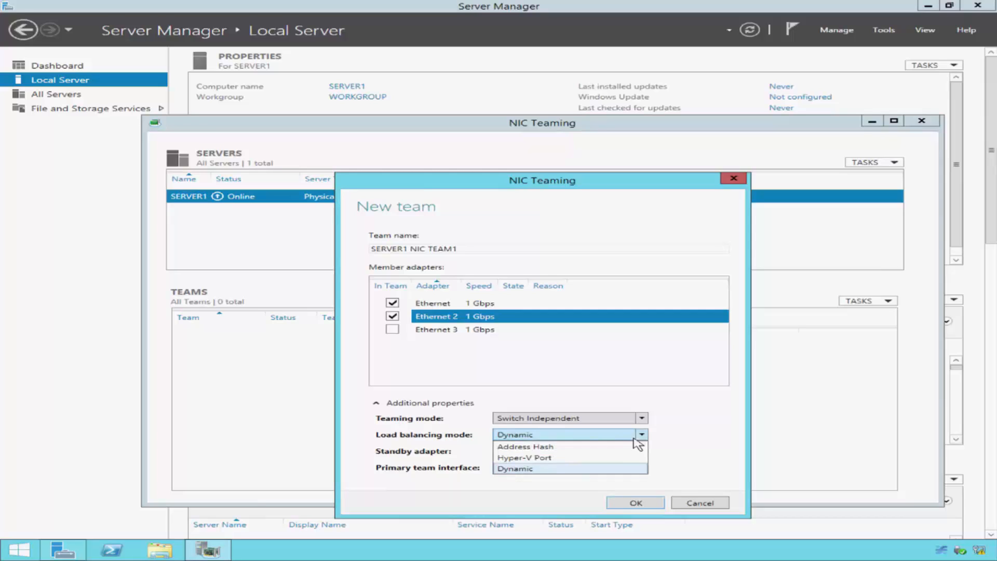
{"action": "left_click", "coordinate": [623, 470]}
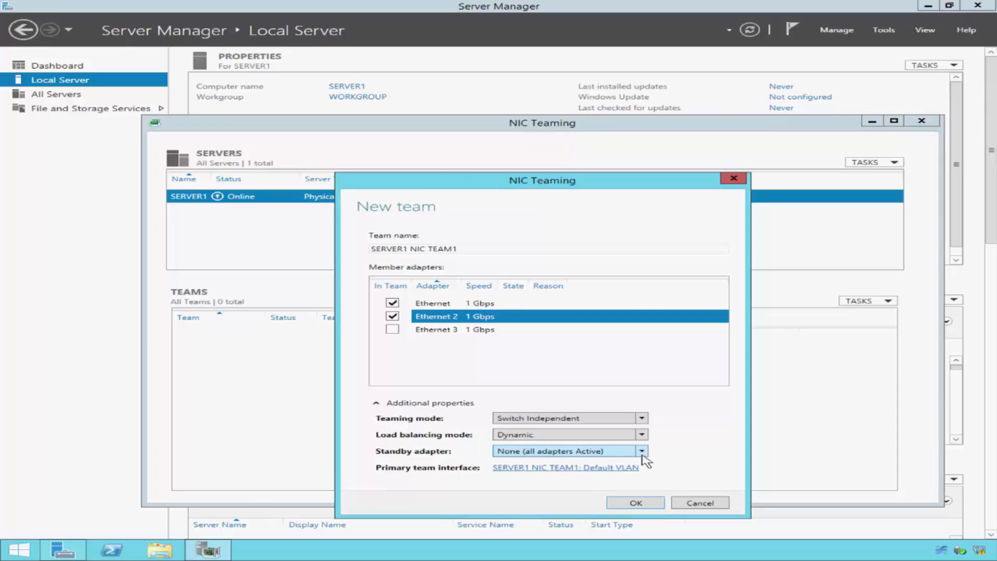
{"action": "left_click", "coordinate": [642, 451]}
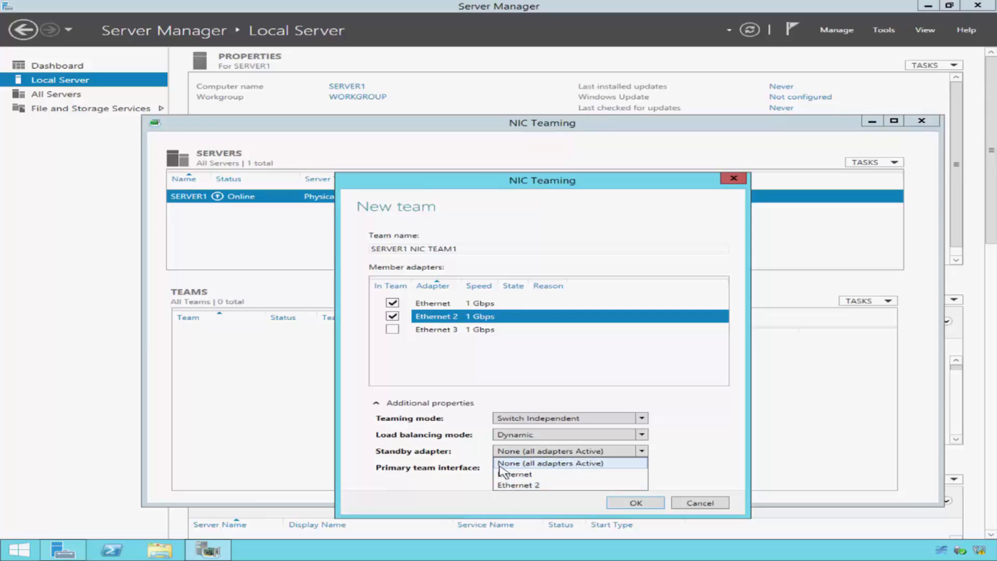
{"action": "left_click", "coordinate": [616, 463]}
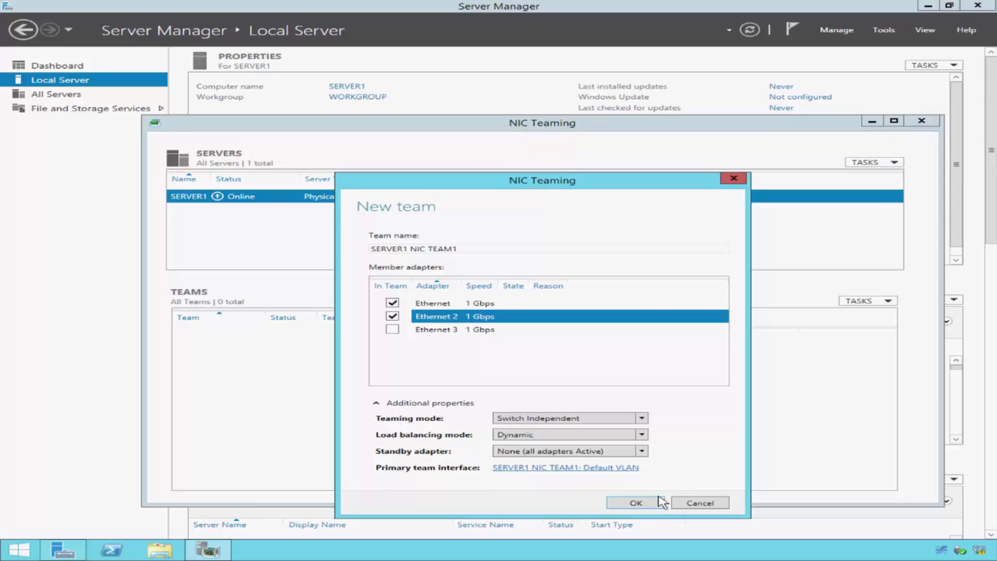
{"action": "left_click", "coordinate": [644, 503]}
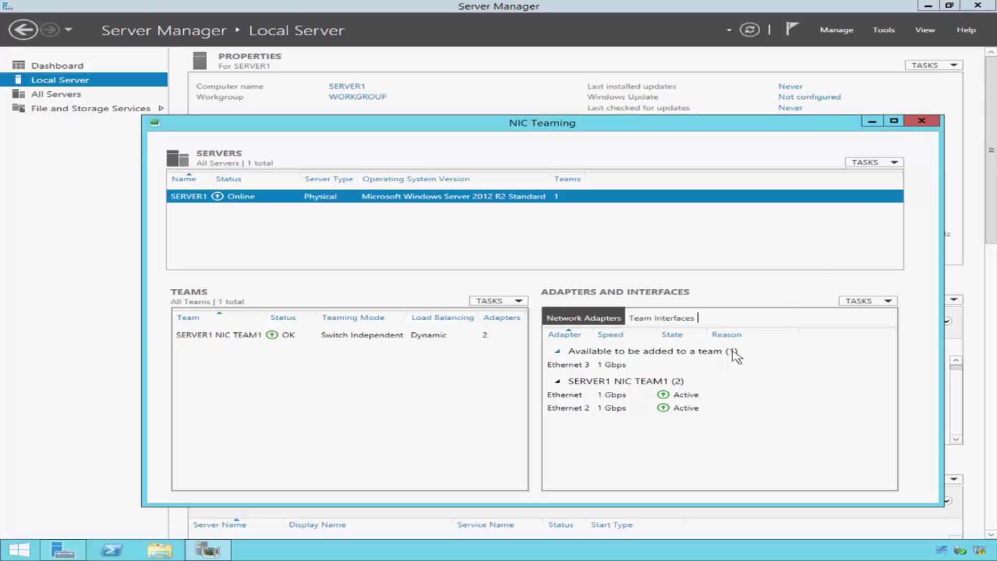
{"action": "left_click", "coordinate": [910, 124]}
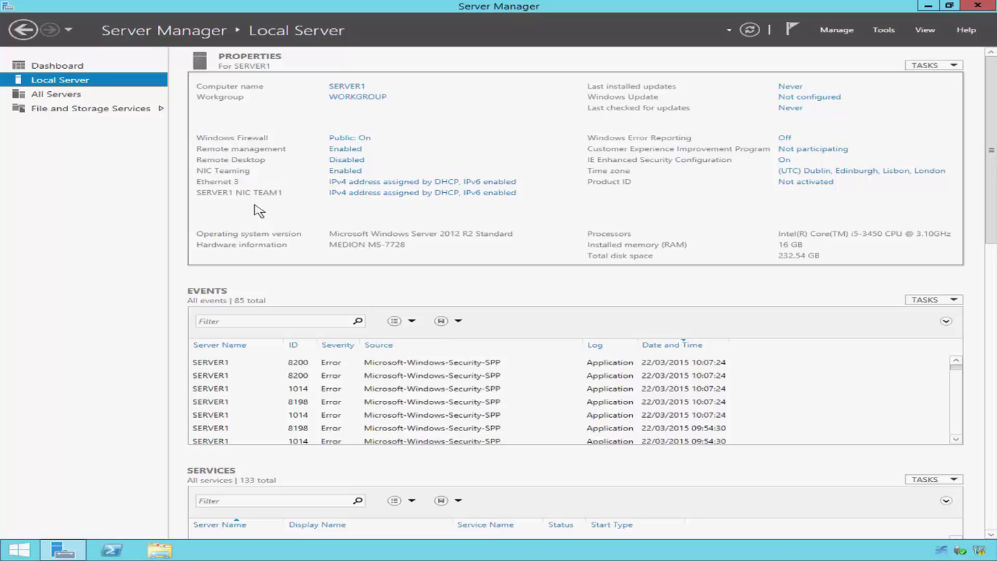
Examine the TCP/IPv4, TCP/IPv6 and Microsoft Network Adapter Multiplexor Protocol items in the Ethernet adapter's properties from the network connections.
{"action": "left_click", "coordinate": [332, 183]}
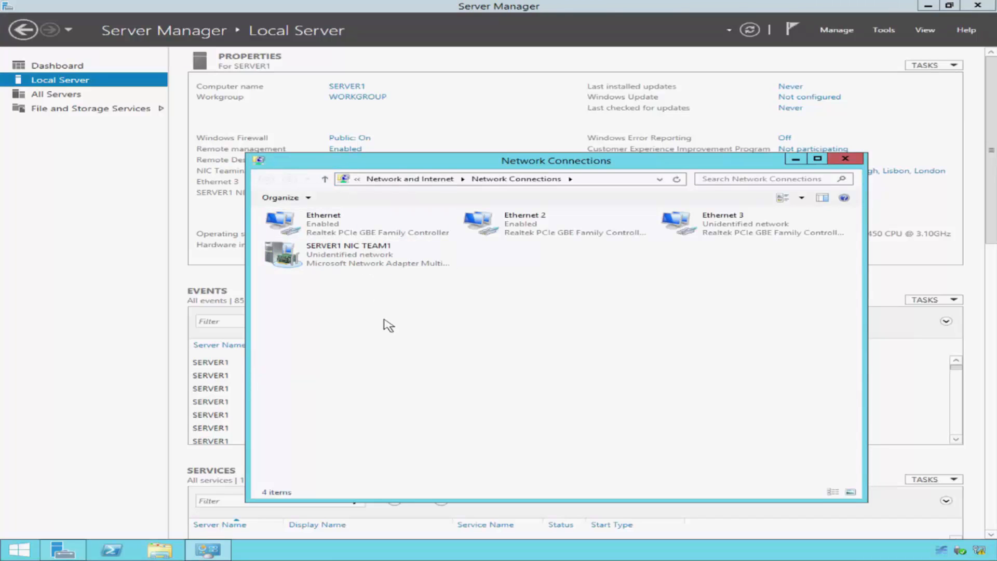
{"action": "left_click", "coordinate": [416, 256]}
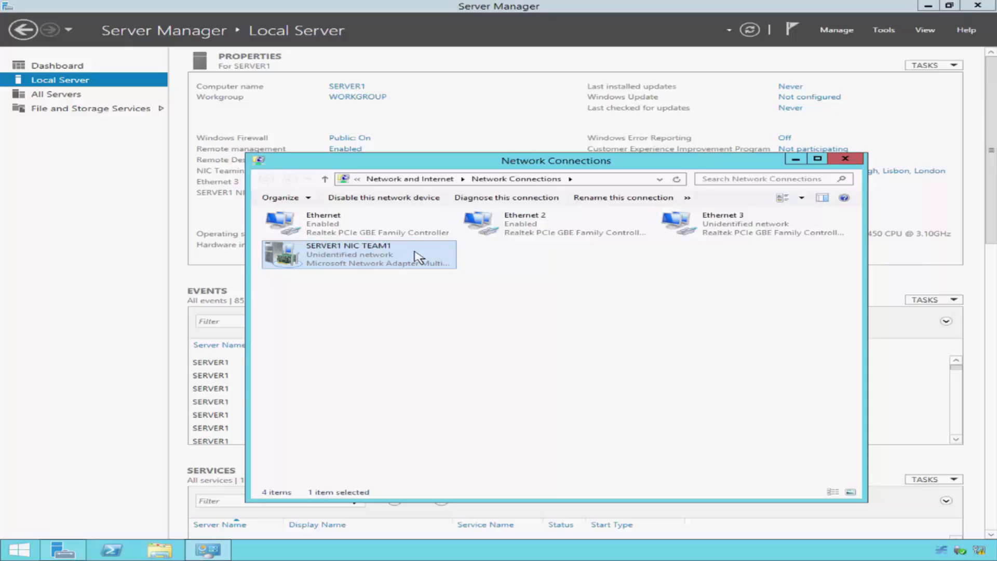
{"action": "left_click", "coordinate": [409, 223]}
{"action": "right_click", "coordinate": [409, 223]}
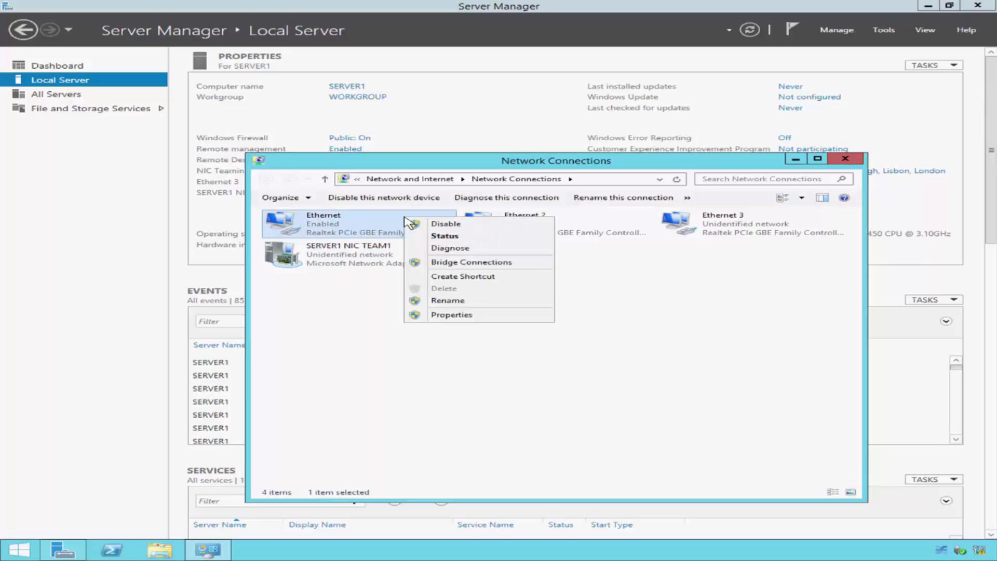
{"action": "left_click", "coordinate": [494, 316]}
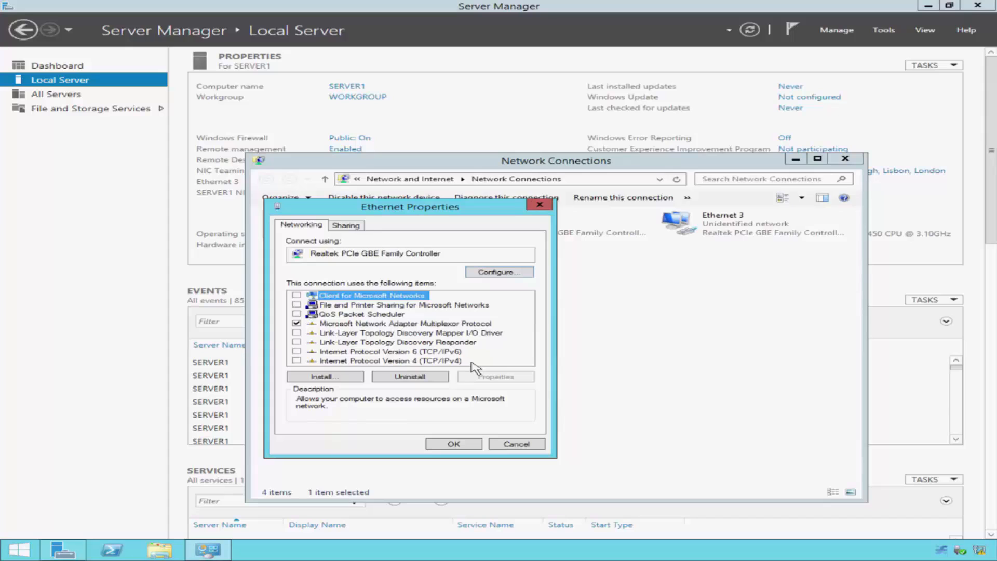
{"action": "left_click", "coordinate": [334, 362]}
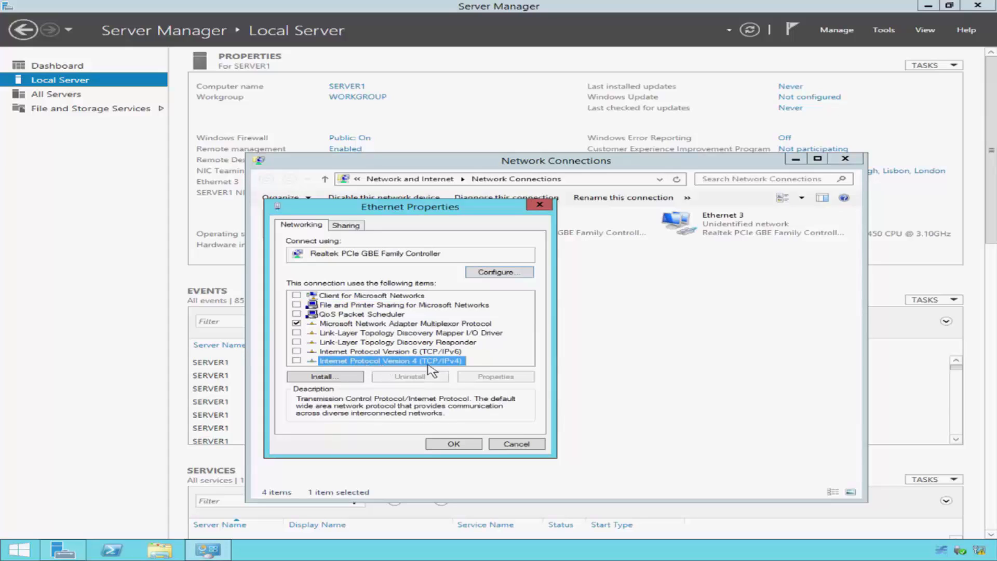
{"action": "left_click", "coordinate": [329, 354]}
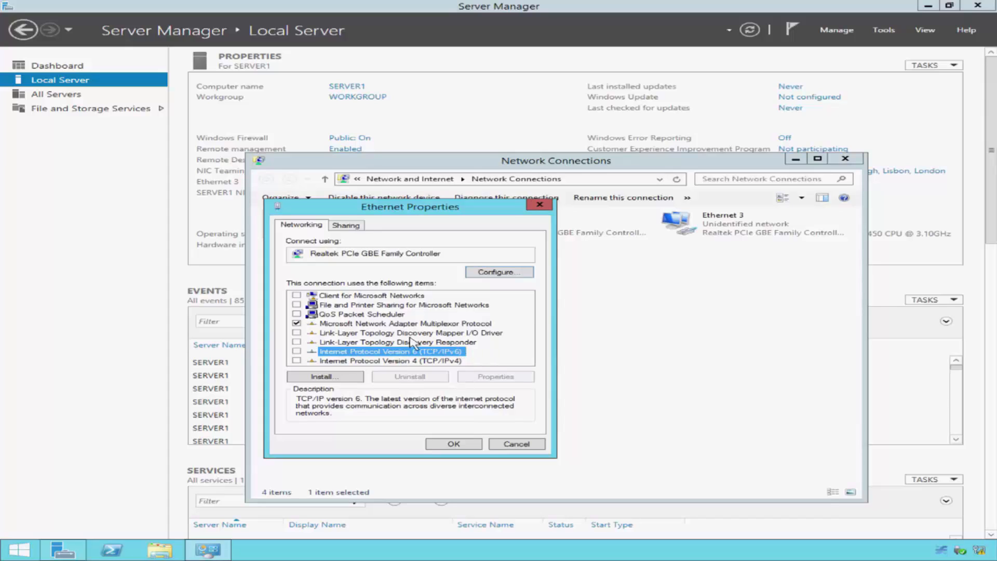
{"action": "left_click", "coordinate": [323, 326]}
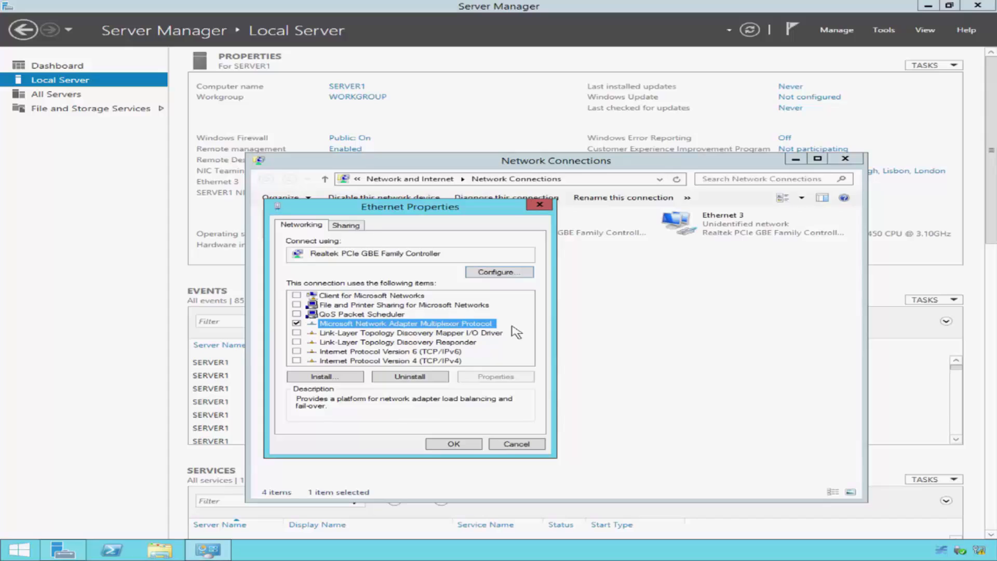
{"action": "left_click", "coordinate": [454, 443]}
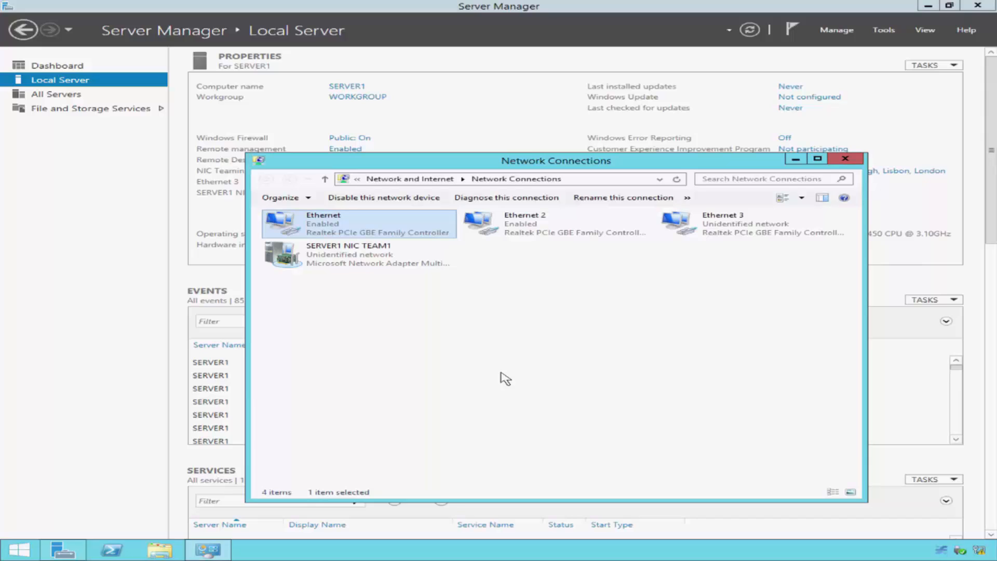
Check the connection status and speed of the SERVER1 NIC TEAM1 adapter, and close the status window.
{"action": "left_click", "coordinate": [429, 256]}
{"action": "right_click", "coordinate": [427, 255]}
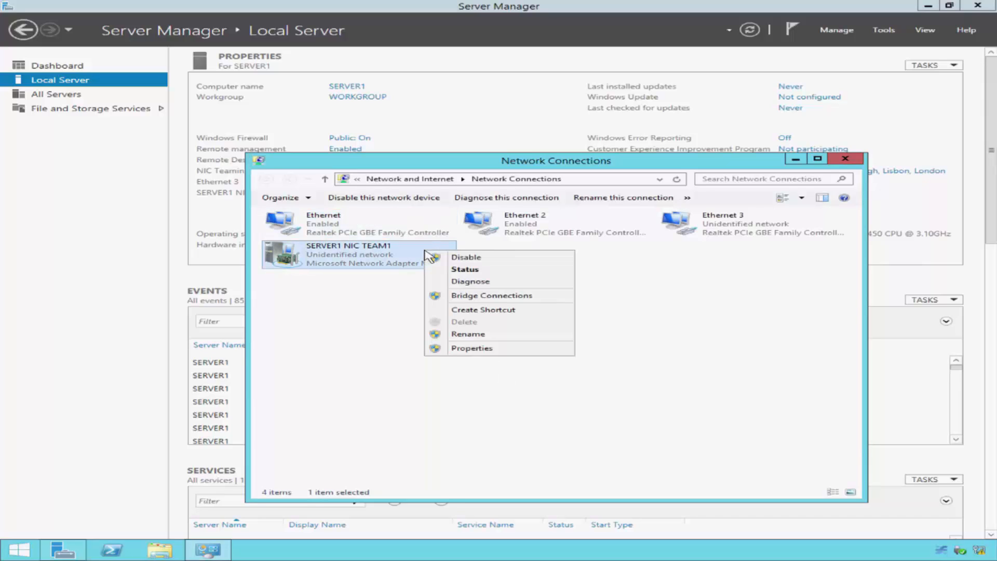
{"action": "left_click", "coordinate": [465, 269]}
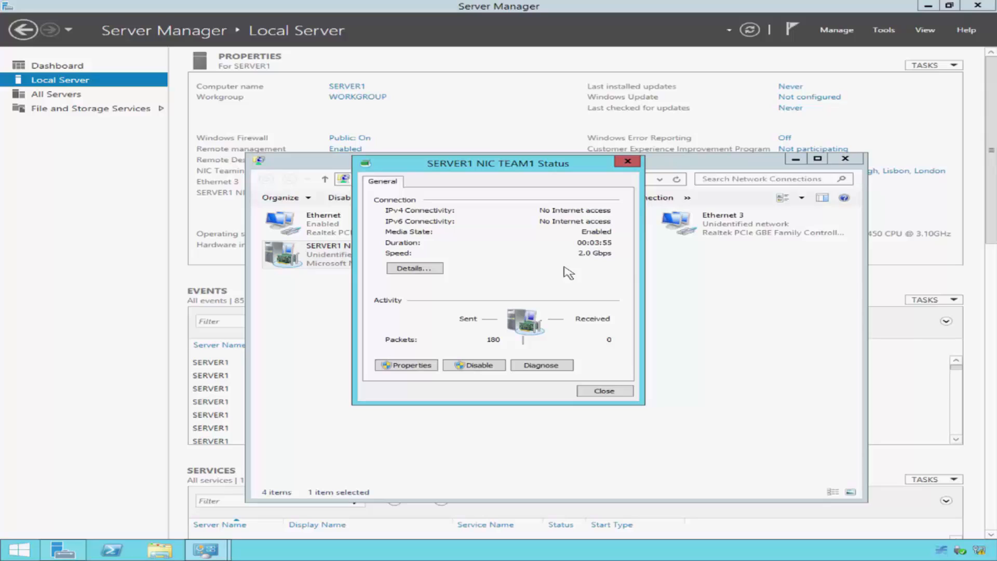
{"action": "left_click", "coordinate": [619, 390]}
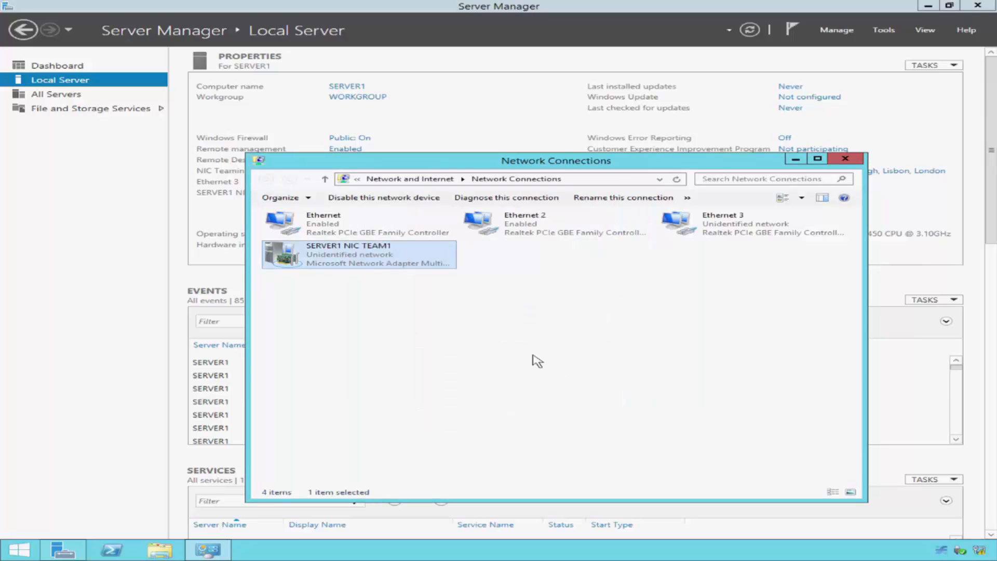
Assign the static IPv4 address 192.168.1.1 with the default subnet mask to SERVER1 NIC TEAM1, and close the network connections.
{"action": "right_click", "coordinate": [428, 252]}
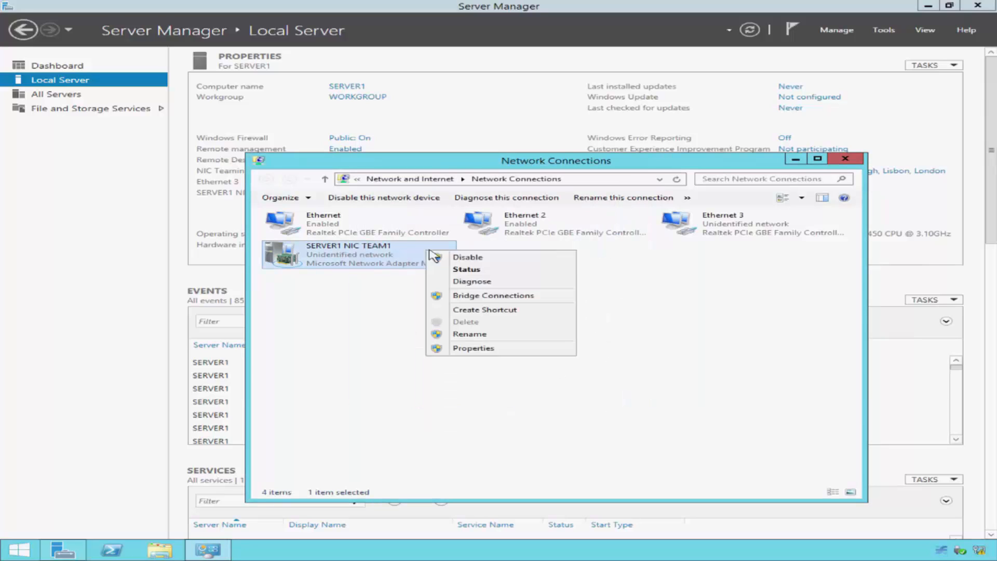
{"action": "left_click", "coordinate": [507, 349]}
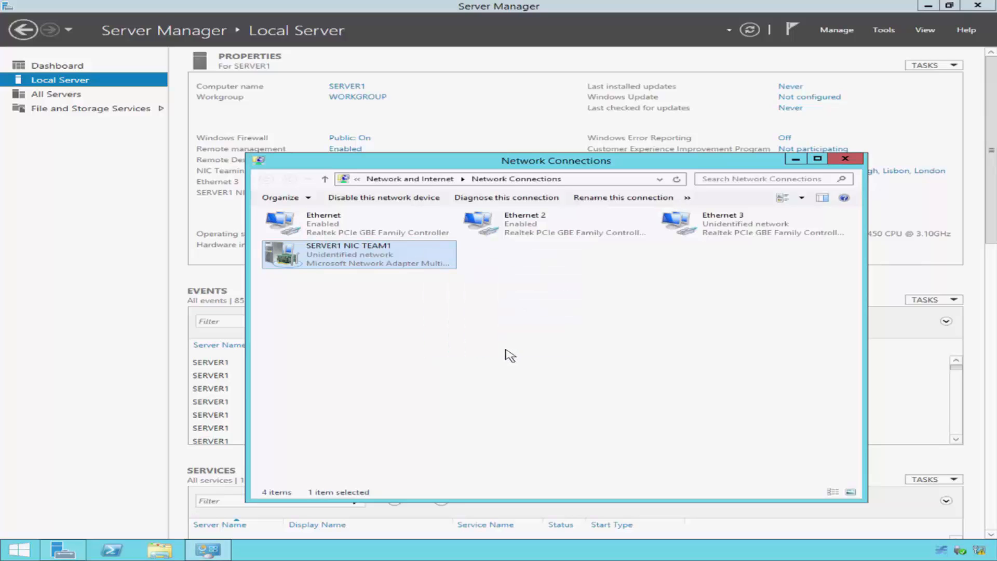
{"action": "left_click_drag", "start_coordinate": [528, 324], "coordinate": [528, 337]}
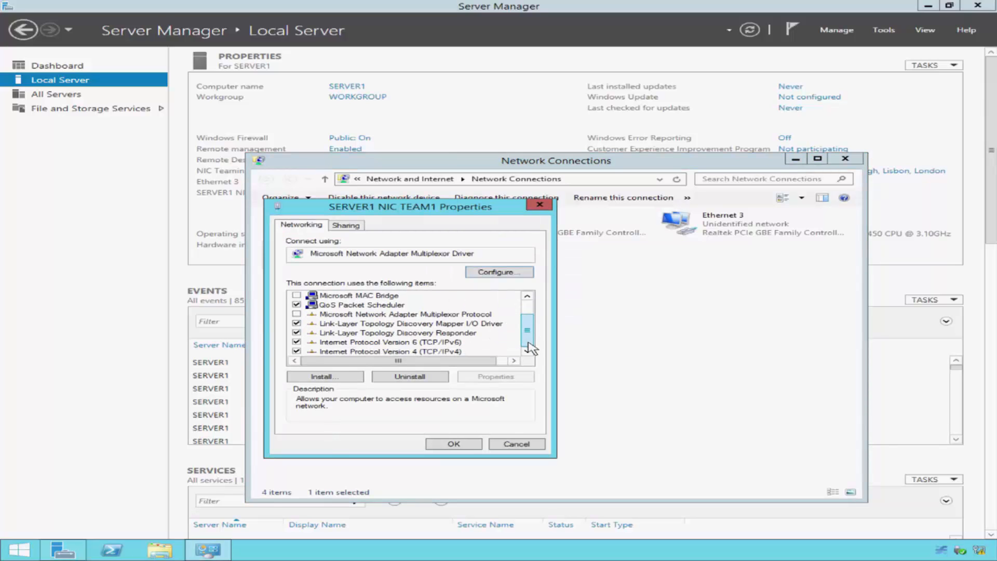
{"action": "left_click", "coordinate": [341, 352]}
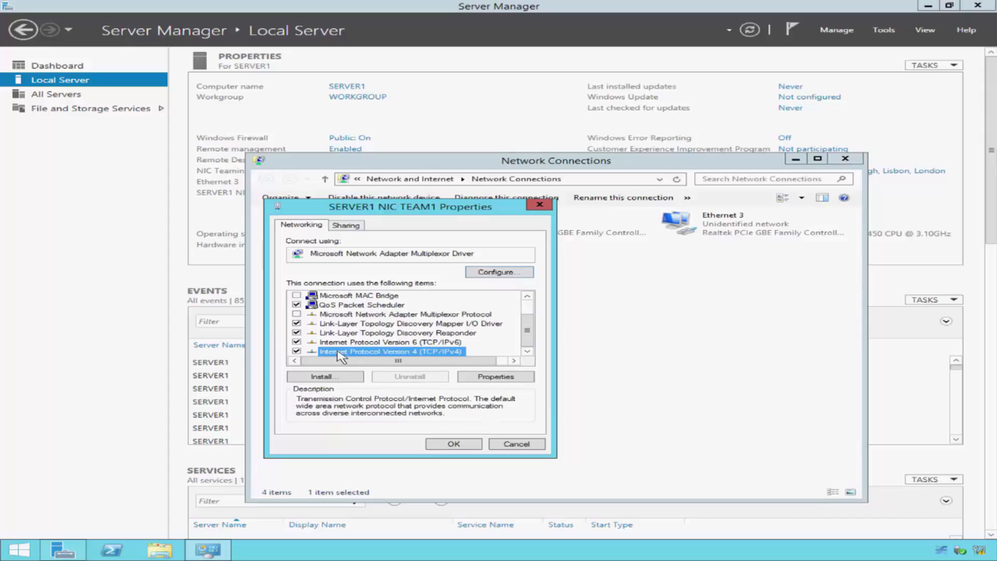
{"action": "left_click", "coordinate": [324, 343]}
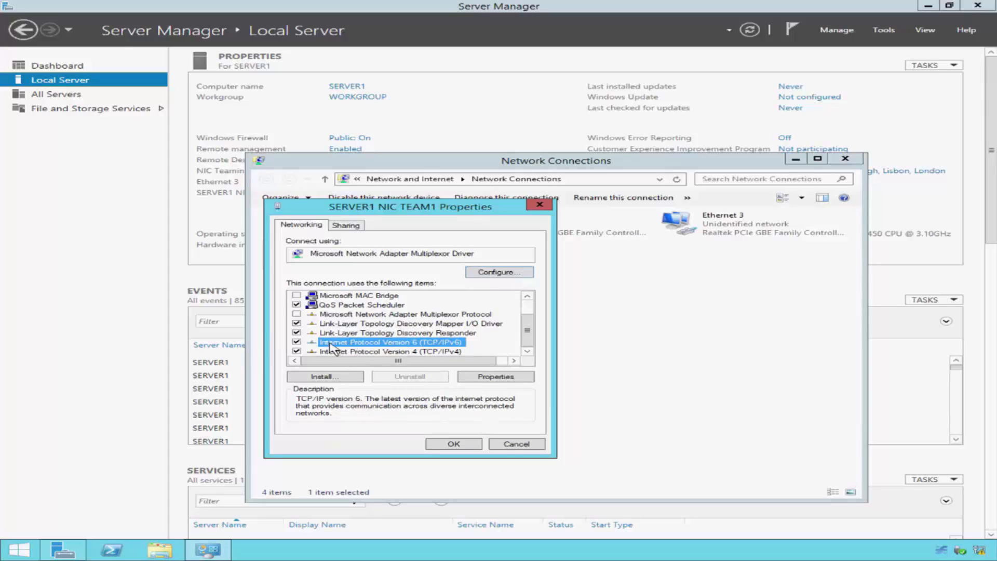
{"action": "left_click", "coordinate": [334, 353]}
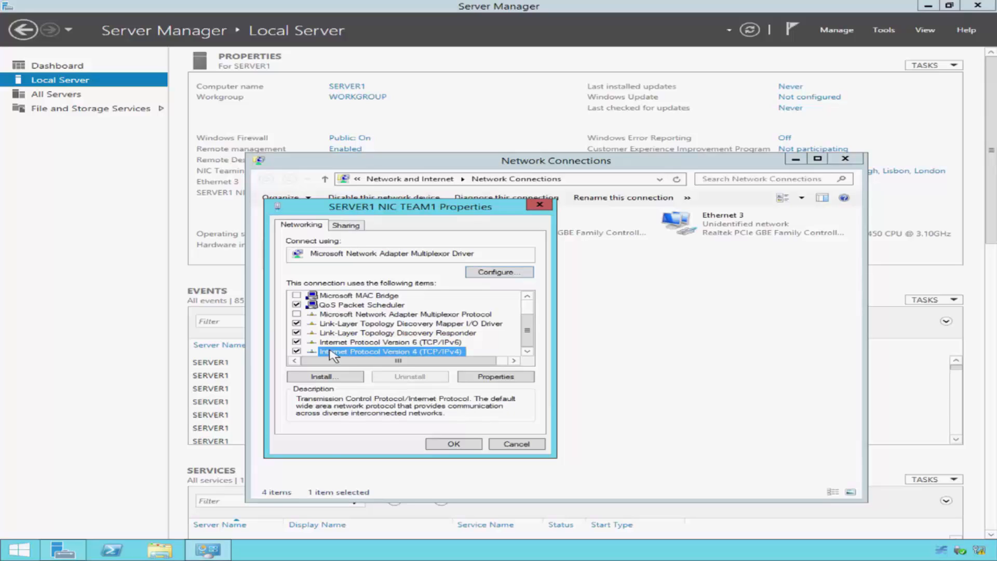
{"action": "left_click", "coordinate": [520, 377]}
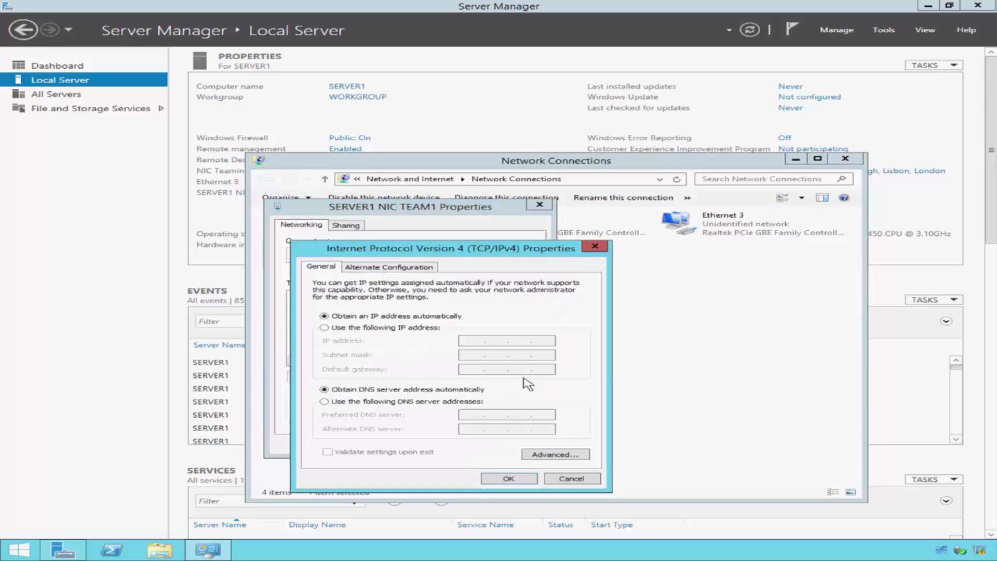
{"action": "left_click", "coordinate": [326, 328]}
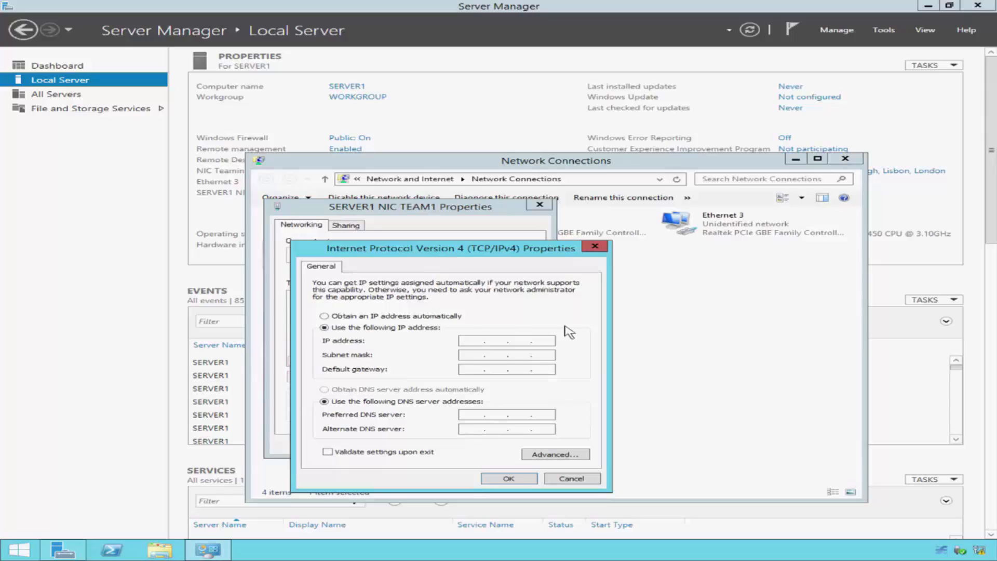
{"action": "left_click", "coordinate": [465, 340]}
{"action": "type", "text": "192 . 168 . 1 . 1"}
{"action": "key", "text": "Tab"}
{"action": "left_click", "coordinate": [508, 478]}
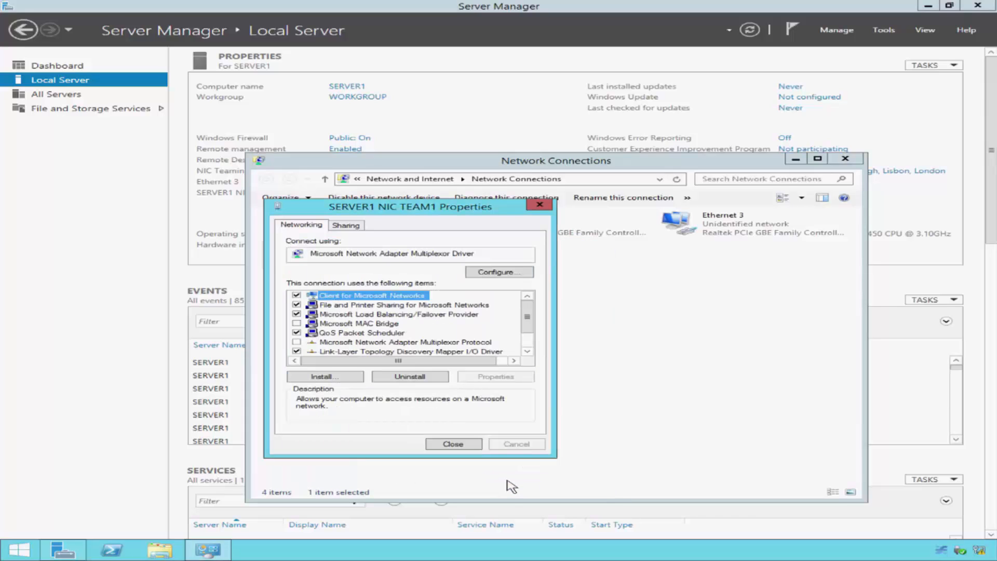
{"action": "left_click", "coordinate": [471, 448]}
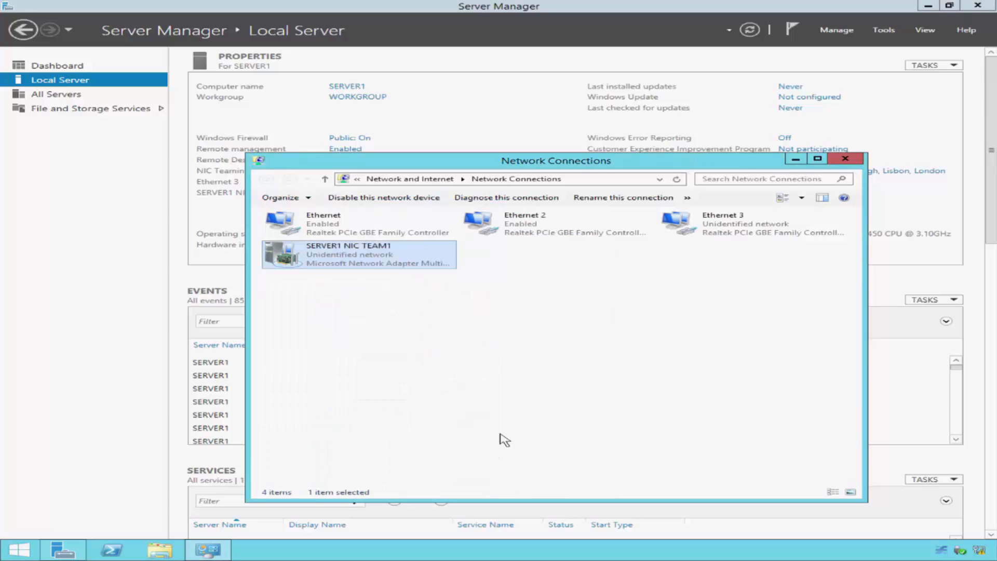
{"action": "left_click", "coordinate": [847, 159]}
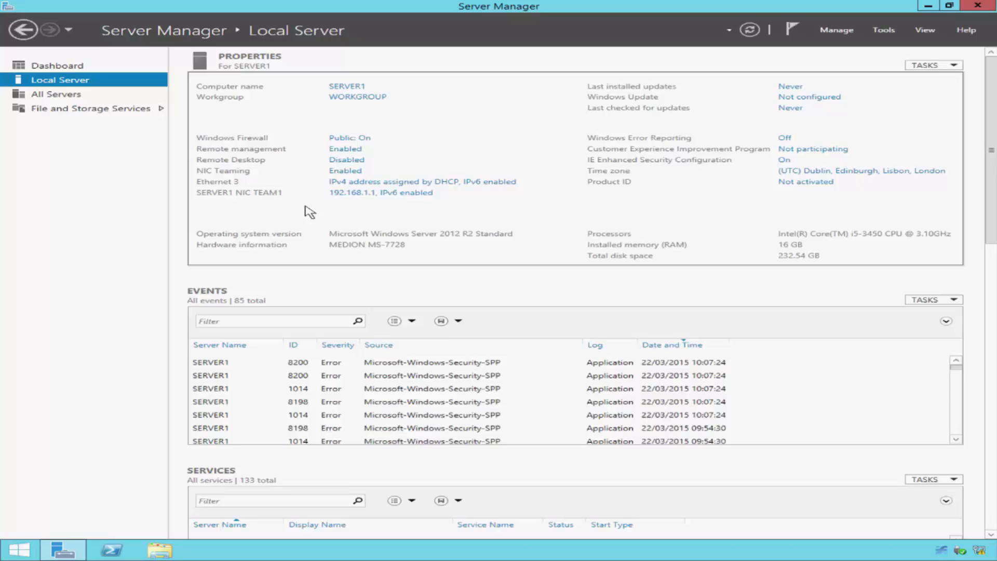
Open NIC Teaming, test the team's connectivity by pinging 192.168.1.100 from an administrator command prompt, and close the prompt.
{"action": "left_click", "coordinate": [345, 171]}
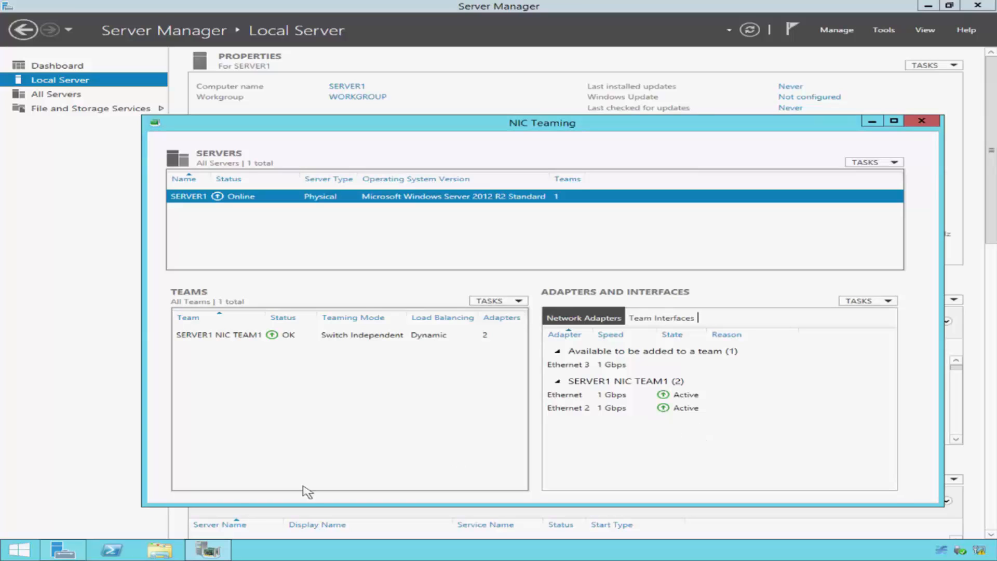
{"action": "right_click", "coordinate": [18, 550]}
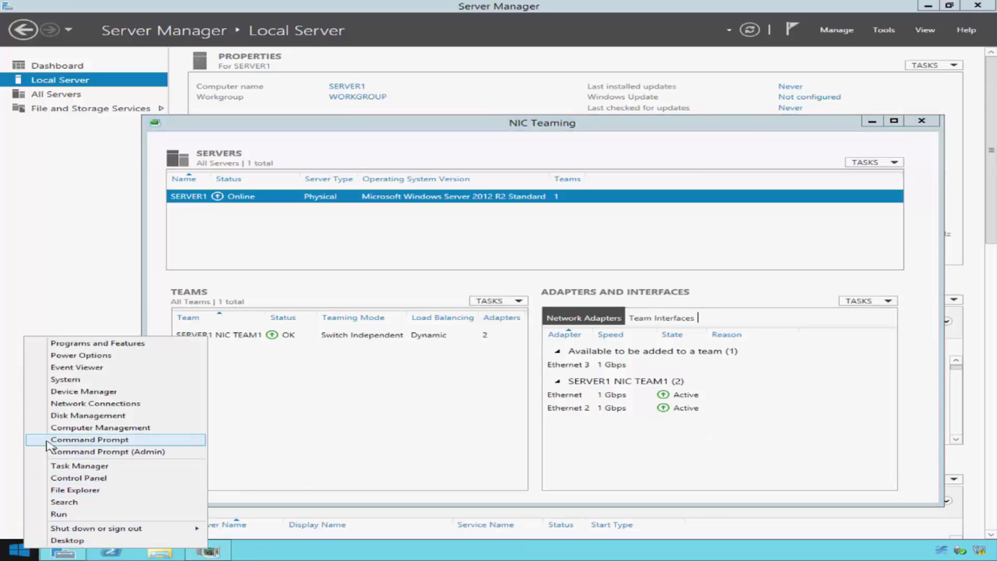
{"action": "left_click", "coordinate": [150, 451]}
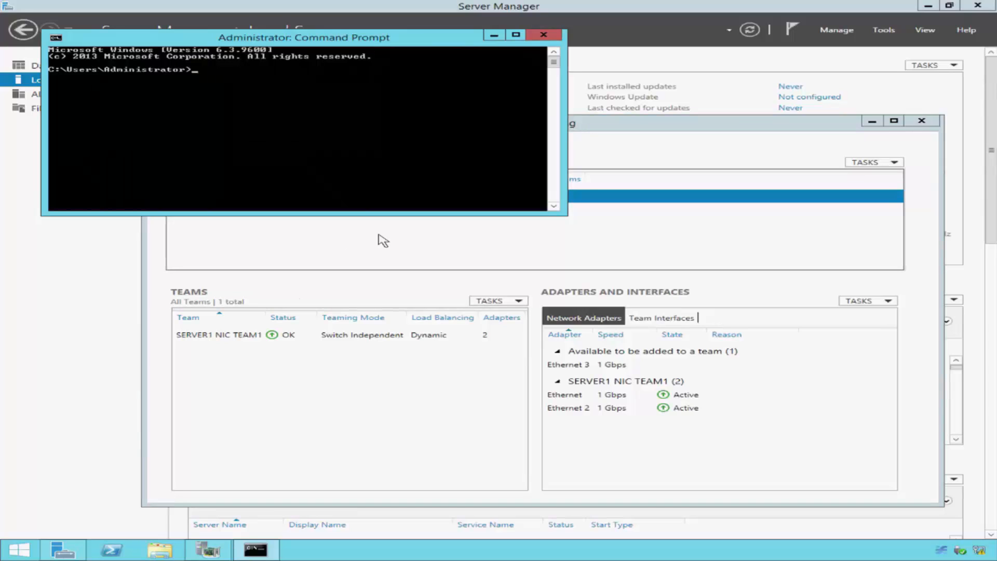
{"action": "type", "text": "ping 192.168.1.100"}
{"action": "key", "text": "Return"}
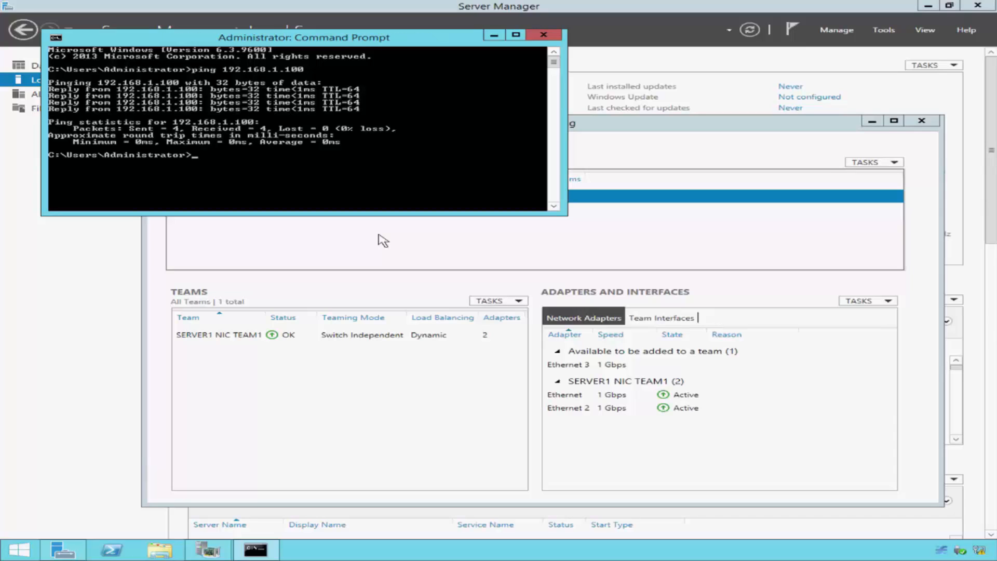
{"action": "left_click", "coordinate": [543, 34]}
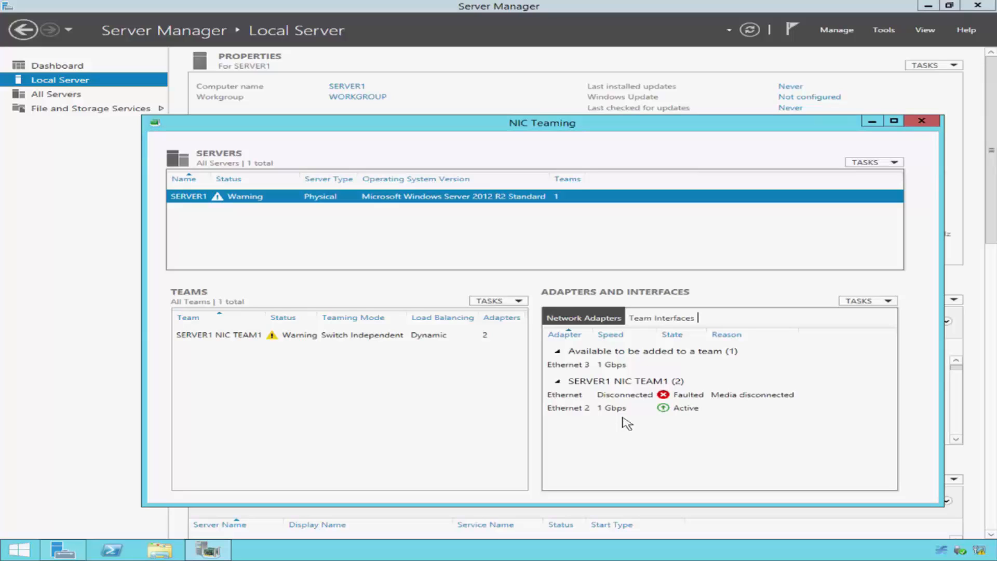
Test failover with the Ethernet adapter disconnected by pinging 192.168.1.100 from a new command prompt, and close the prompt.
{"action": "right_click", "coordinate": [16, 549]}
{"action": "left_click", "coordinate": [153, 440]}
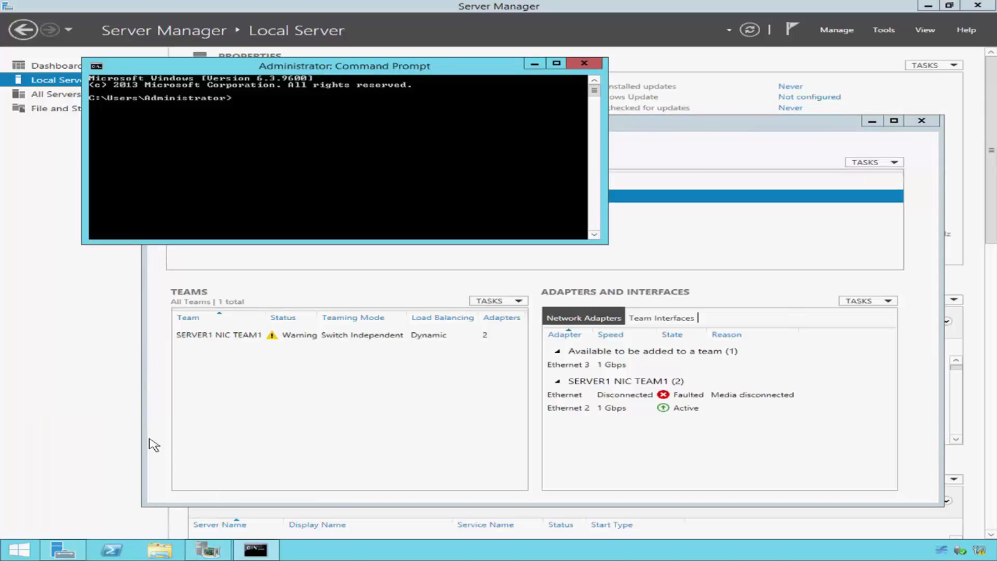
{"action": "type", "text": "pi"}
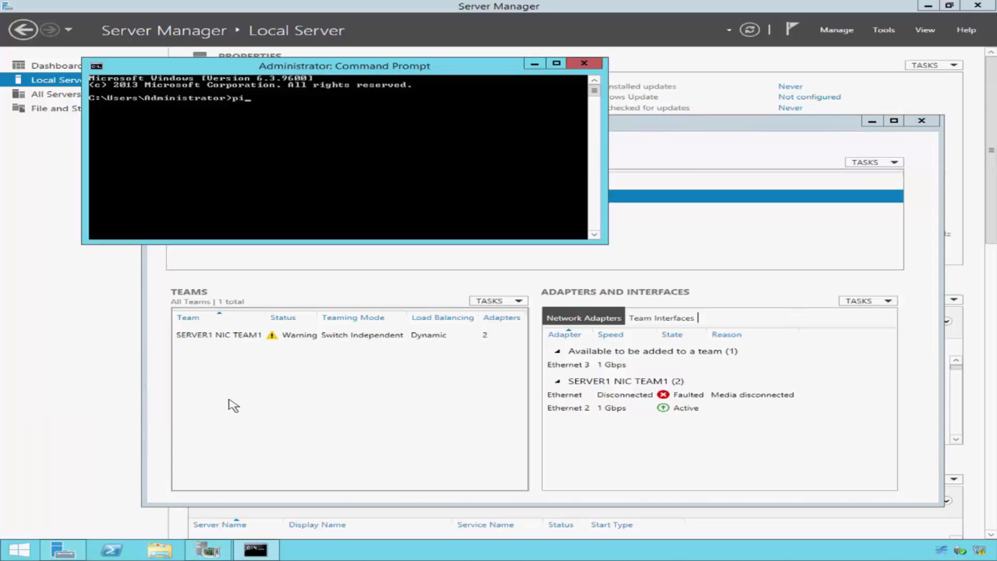
{"action": "type", "text": "ng 192.168.1.100"}
{"action": "key", "text": "Return"}
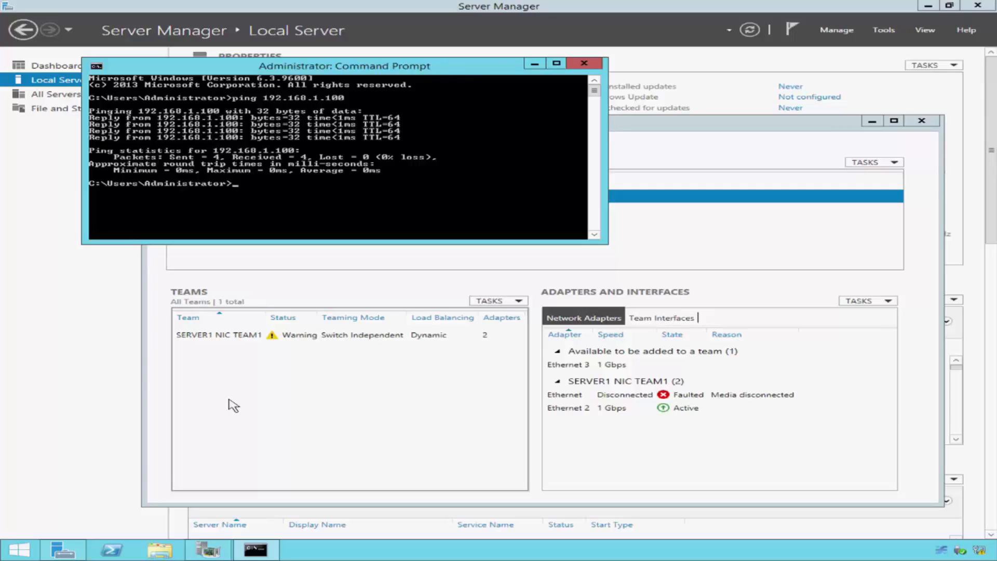
{"action": "left_click", "coordinate": [584, 63]}
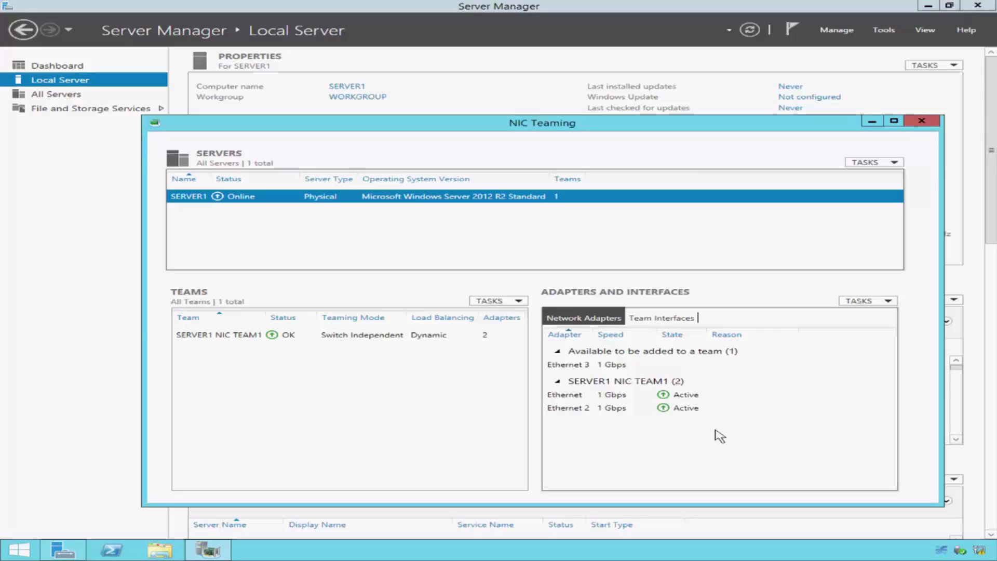
Add Ethernet 3 as a member adapter of SERVER1 NIC TEAM1 in the team's properties and apply the change.
{"action": "right_click", "coordinate": [237, 335]}
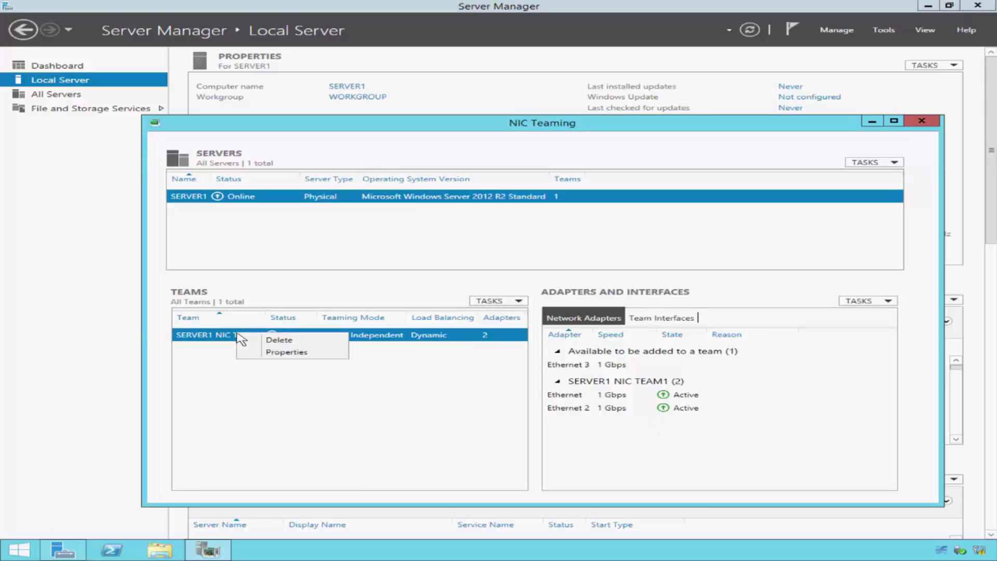
{"action": "left_click", "coordinate": [308, 353]}
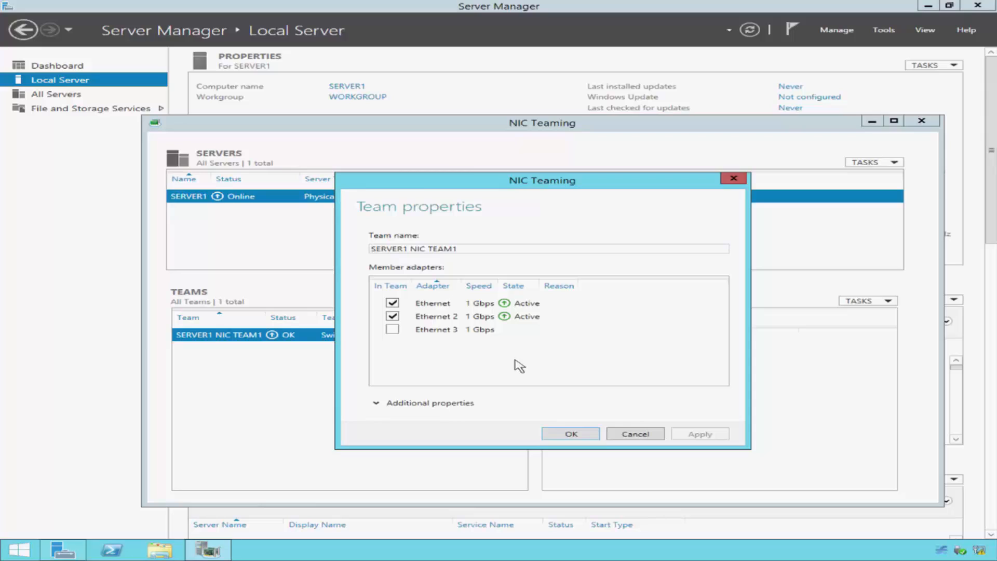
{"action": "left_click", "coordinate": [393, 329]}
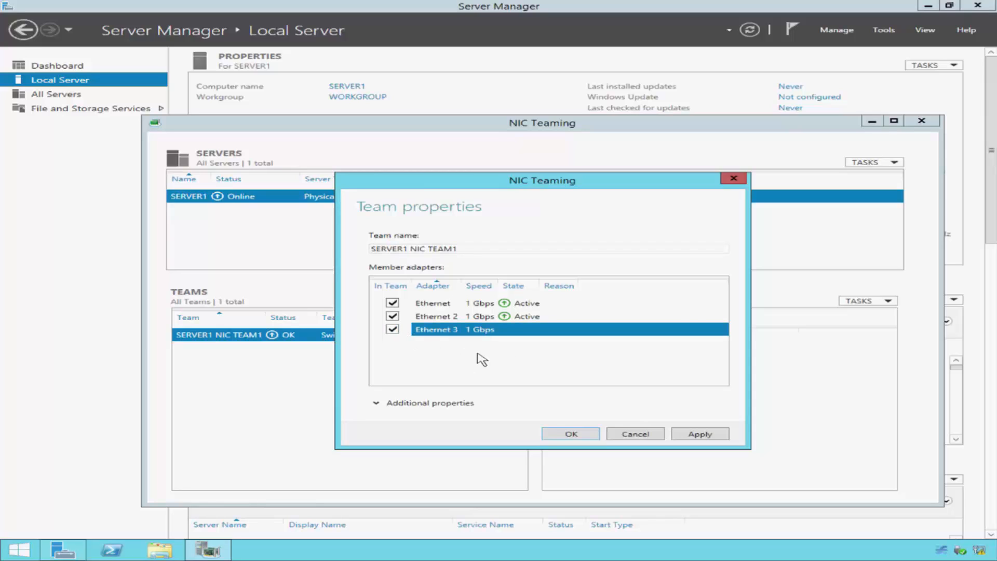
{"action": "left_click", "coordinate": [723, 434]}
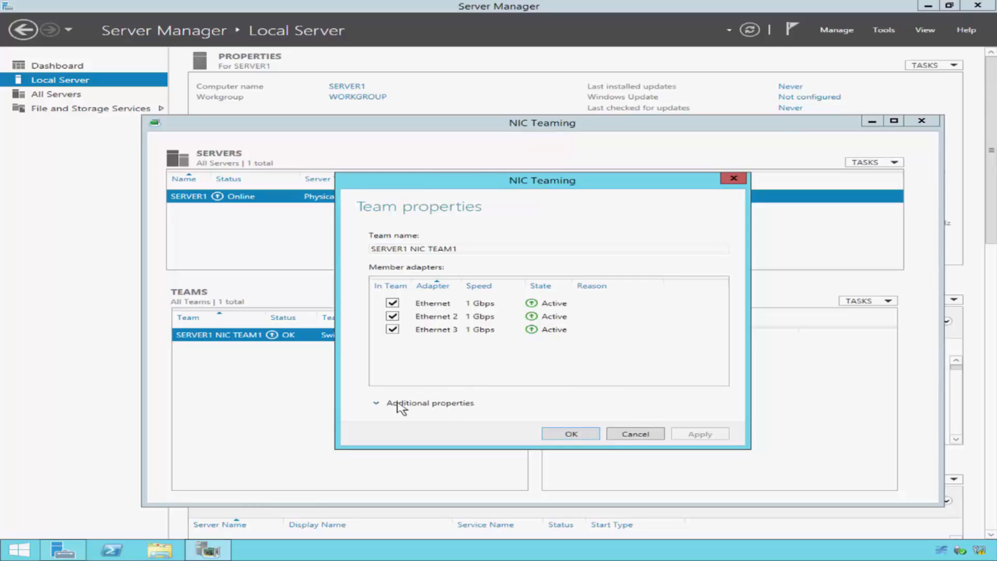
Set Ethernet 3 as the standby adapter in the additional properties of SERVER1 NIC TEAM1 and confirm the team properties.
{"action": "left_click", "coordinate": [461, 405]}
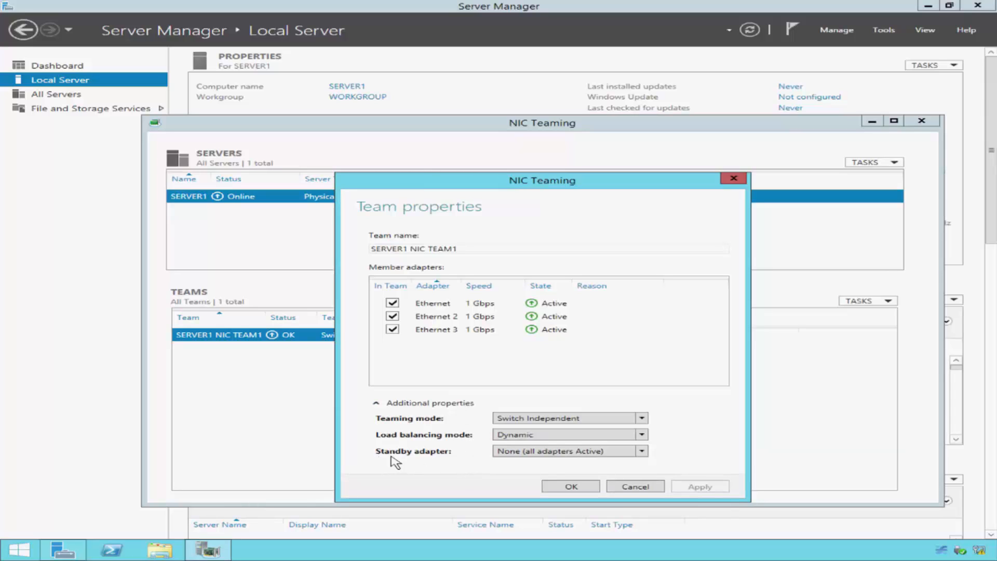
{"action": "left_click", "coordinate": [640, 452]}
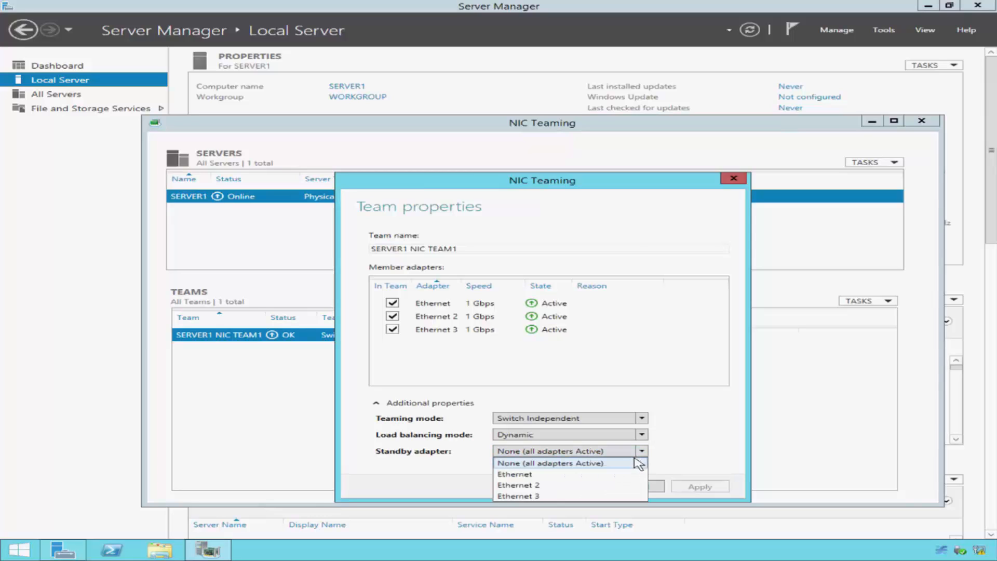
{"action": "left_click", "coordinate": [560, 498]}
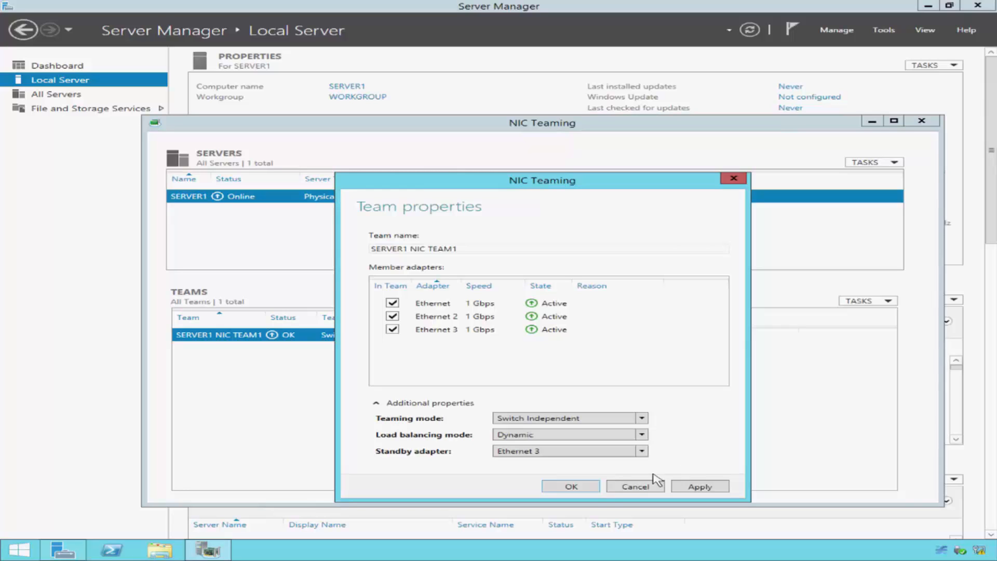
{"action": "left_click", "coordinate": [572, 487]}
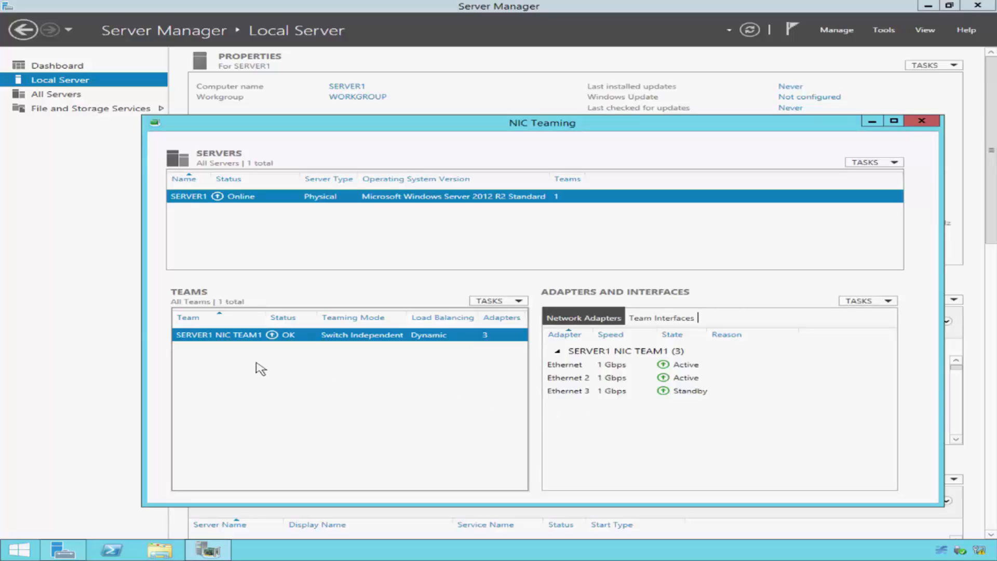
Delete the team SERVER1 NIC TEAM1, returning its member adapters to the non-teamed state, and close the NIC Teaming window.
{"action": "right_click", "coordinate": [237, 339]}
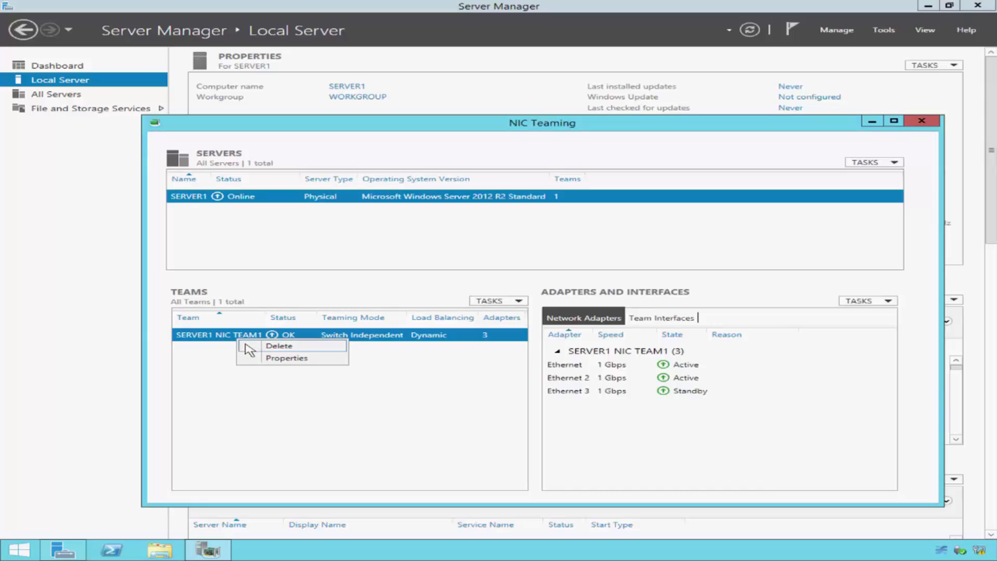
{"action": "left_click", "coordinate": [294, 348]}
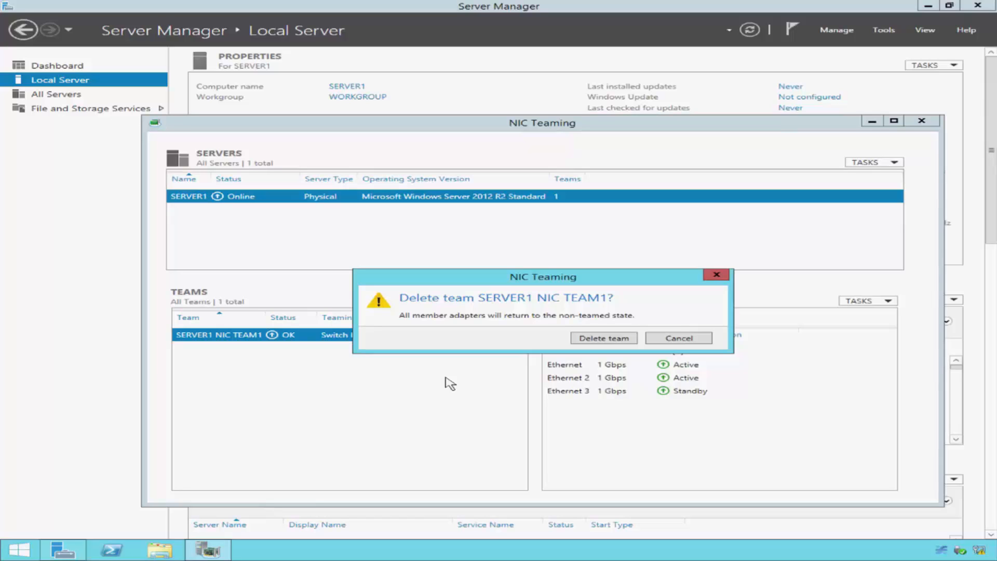
{"action": "left_click", "coordinate": [626, 340]}
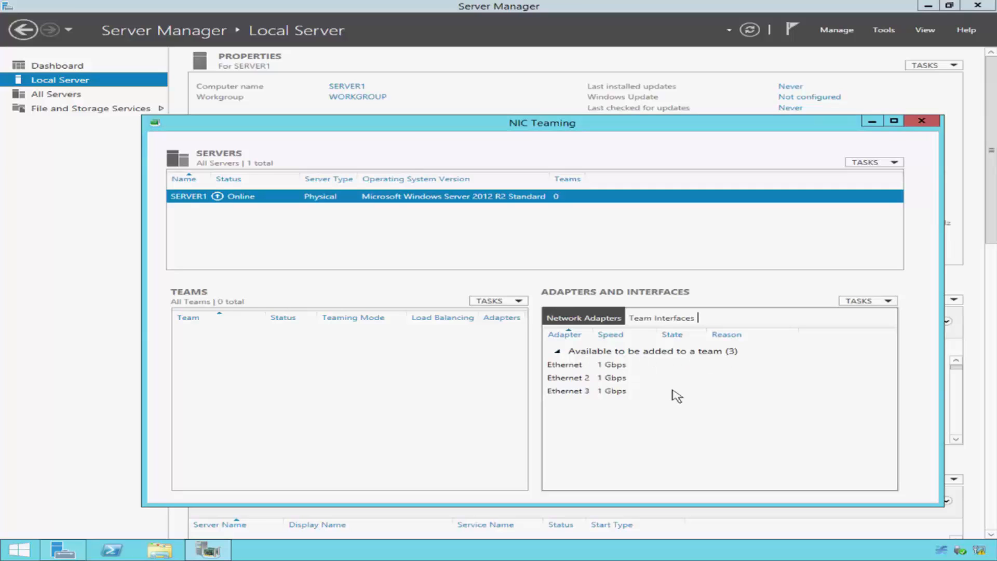
{"action": "left_click", "coordinate": [922, 121]}
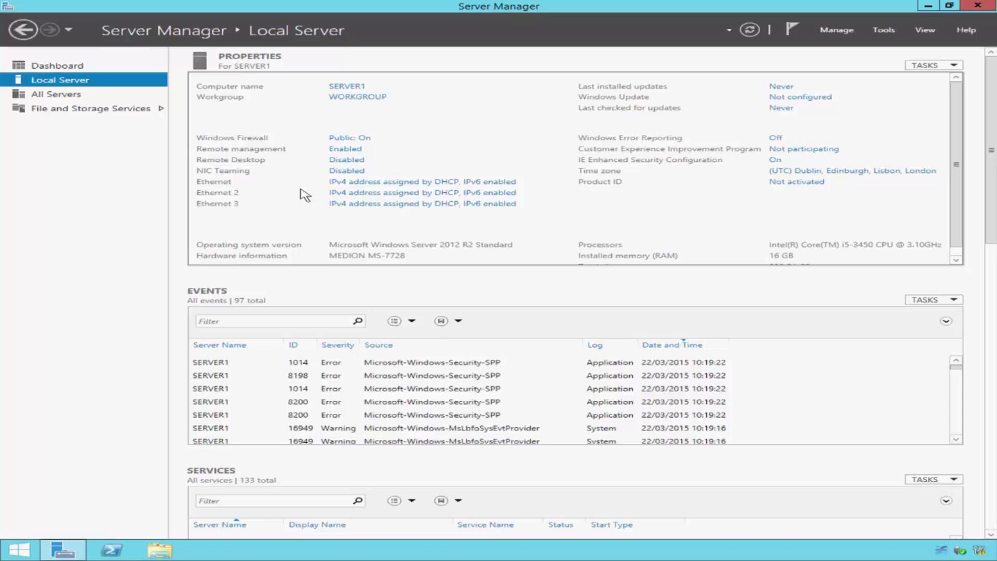
Open the network connections from the Ethernet adapter's entry in the local server properties.
{"action": "left_click", "coordinate": [340, 183]}
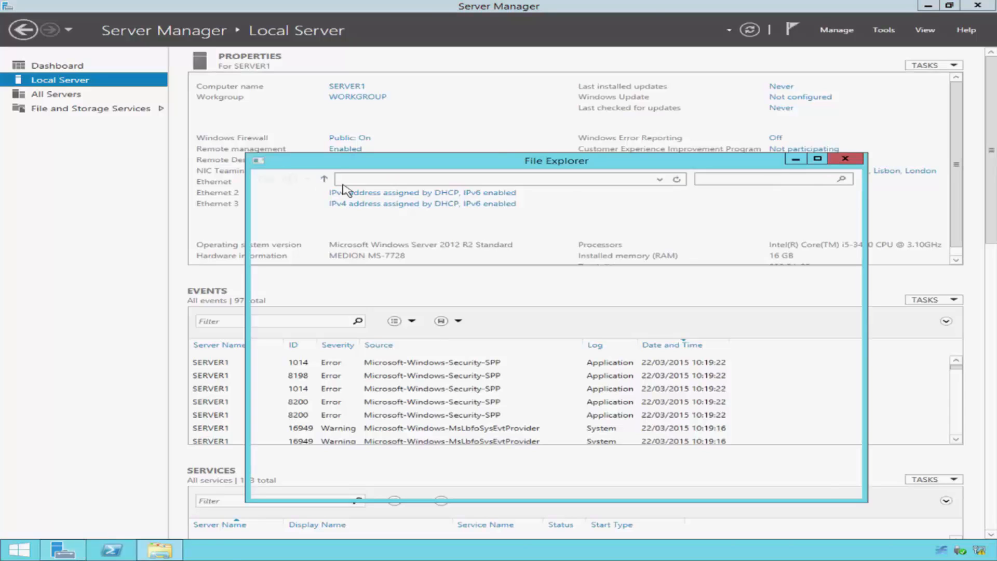